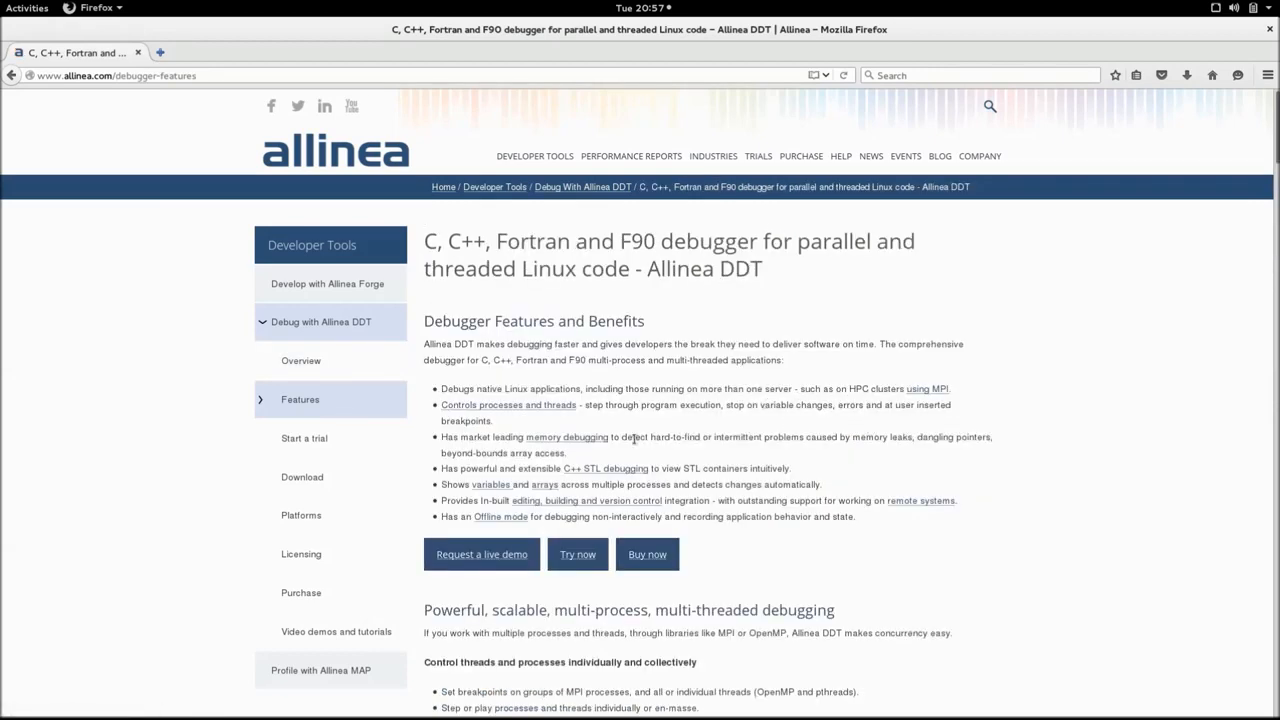
Step: View the Memory Debugging section of the debugger features page and browse the blog posts tagged with Memory Debugging
left_click(586, 442)
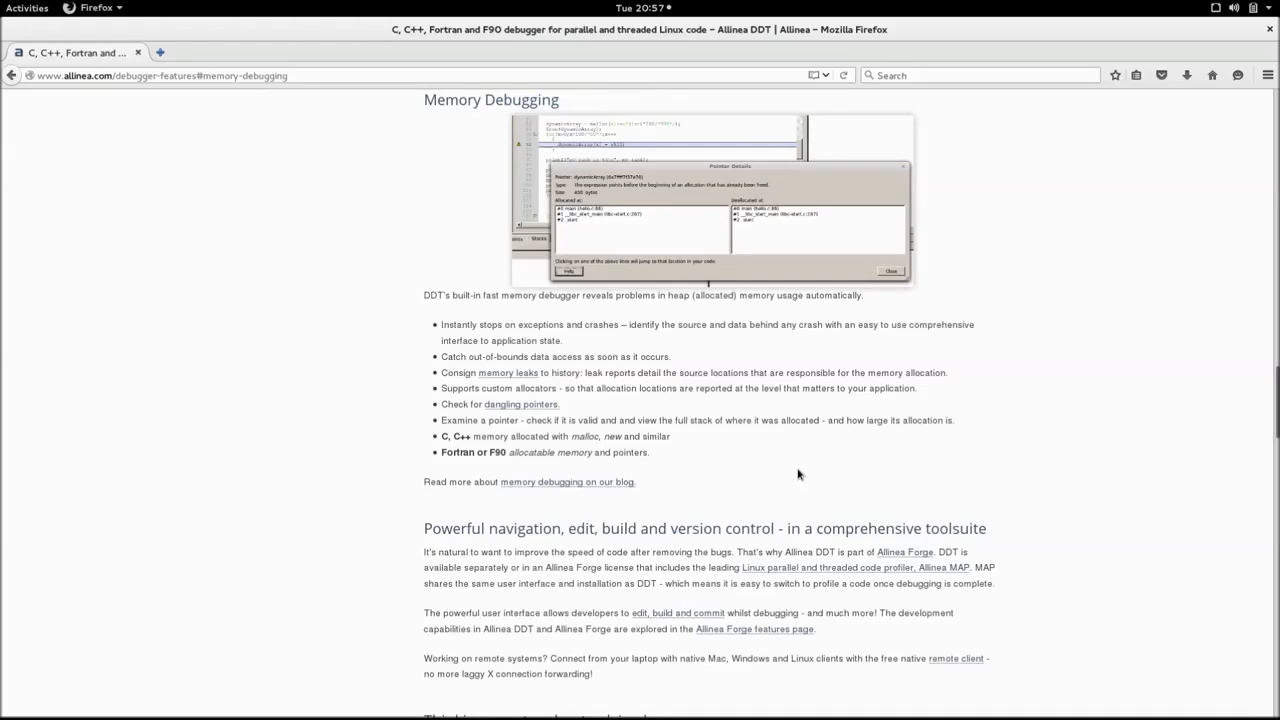
left_click(617, 485)
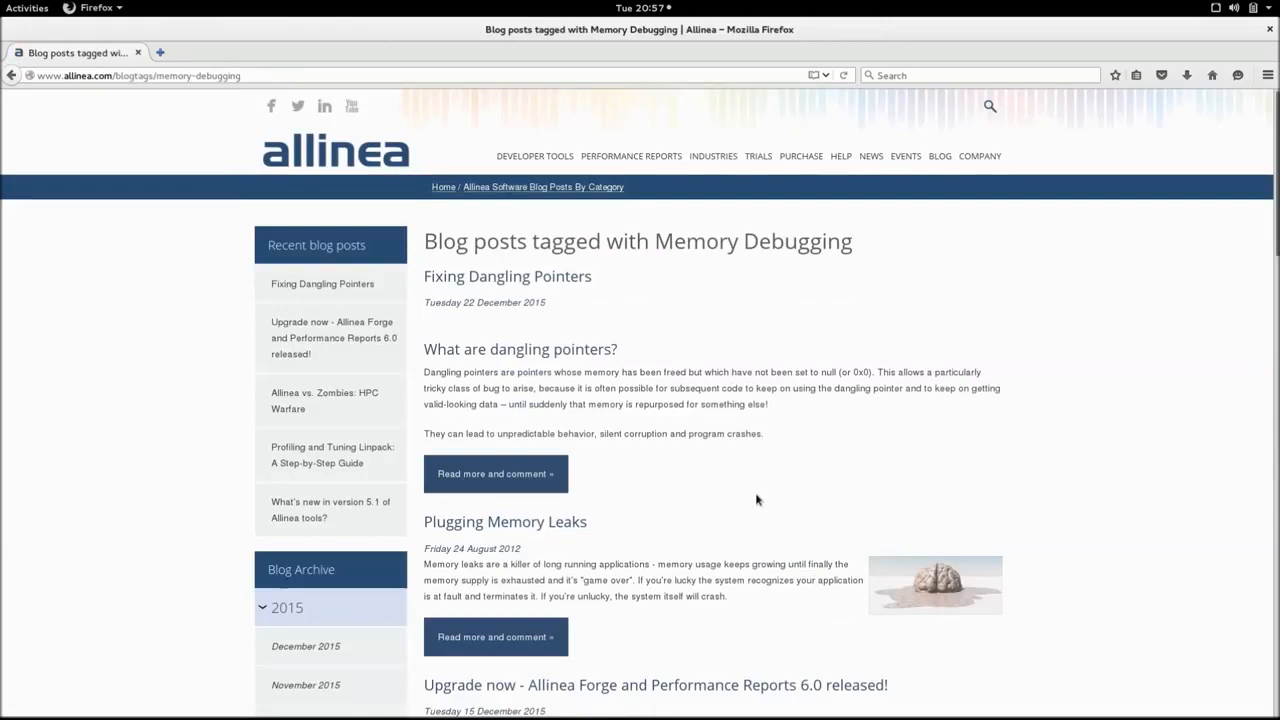
scroll(757, 499, "down", 3)
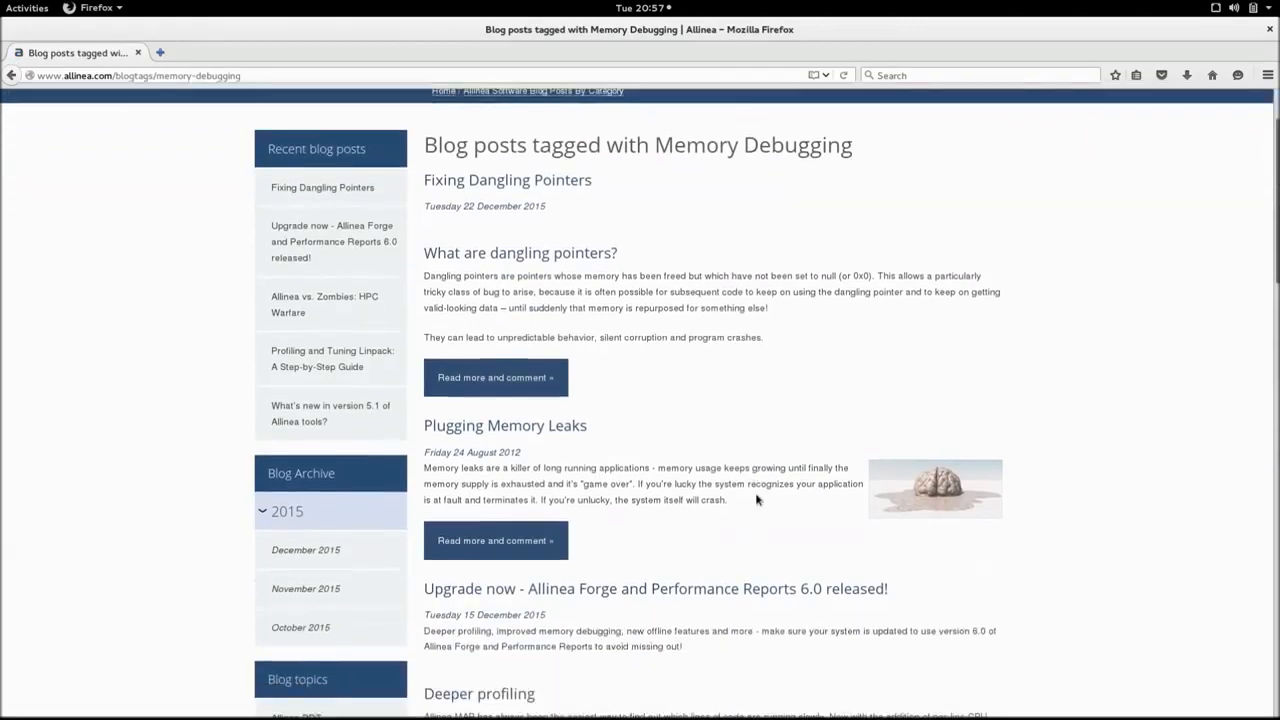
scroll(757, 499, "down", 1)
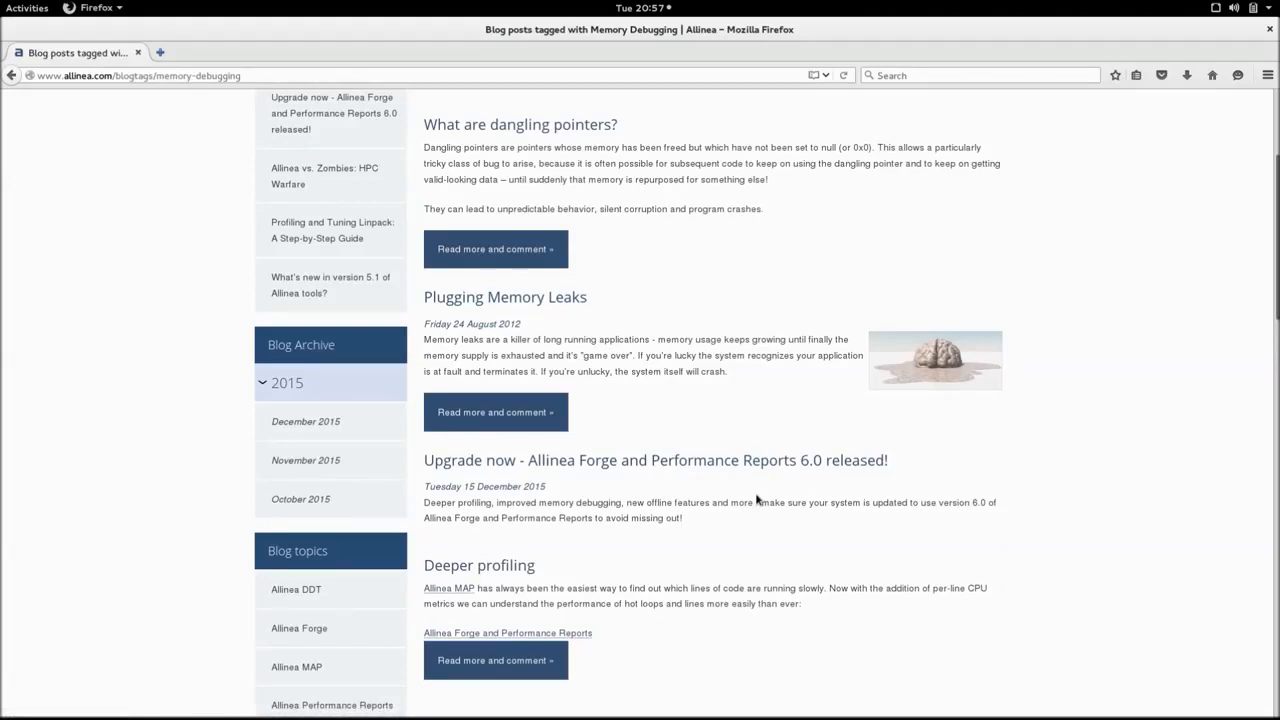
Step: Switch to the terminal, go to /opt/allinea/forge/6.0.1/lib/64/ and list its files
key("alt+Tab")
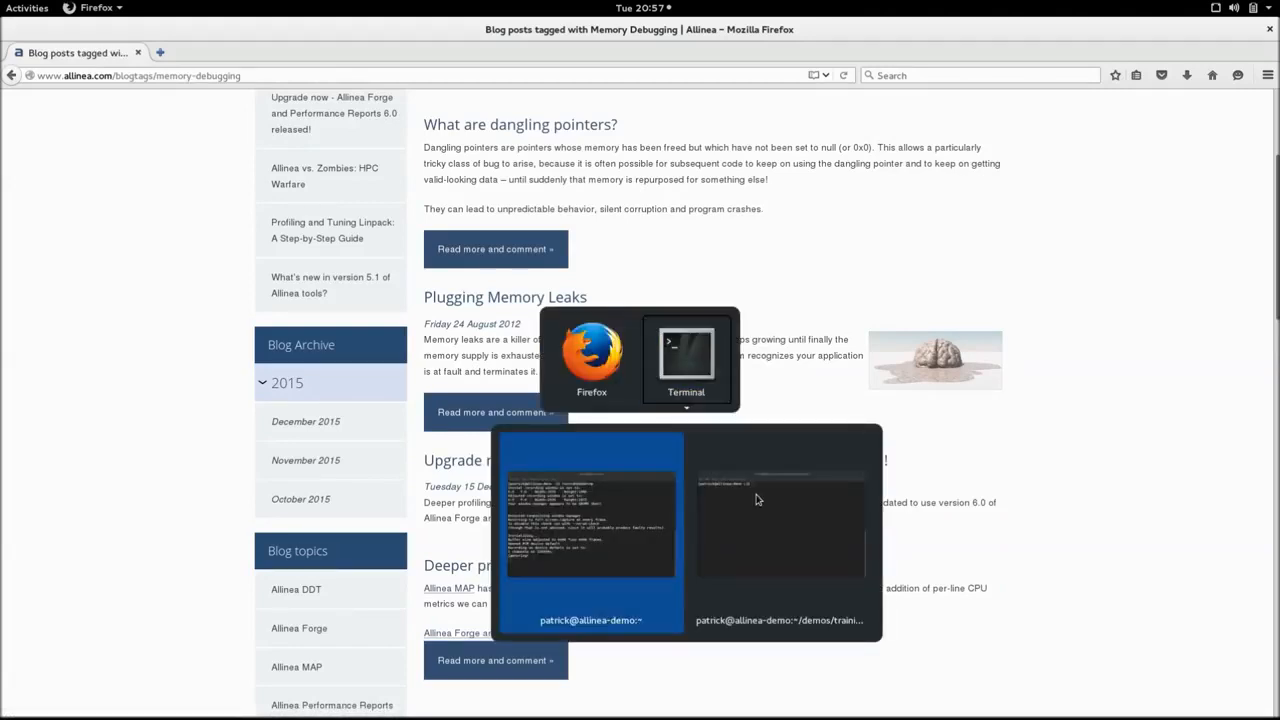
type("cd /opt/al")
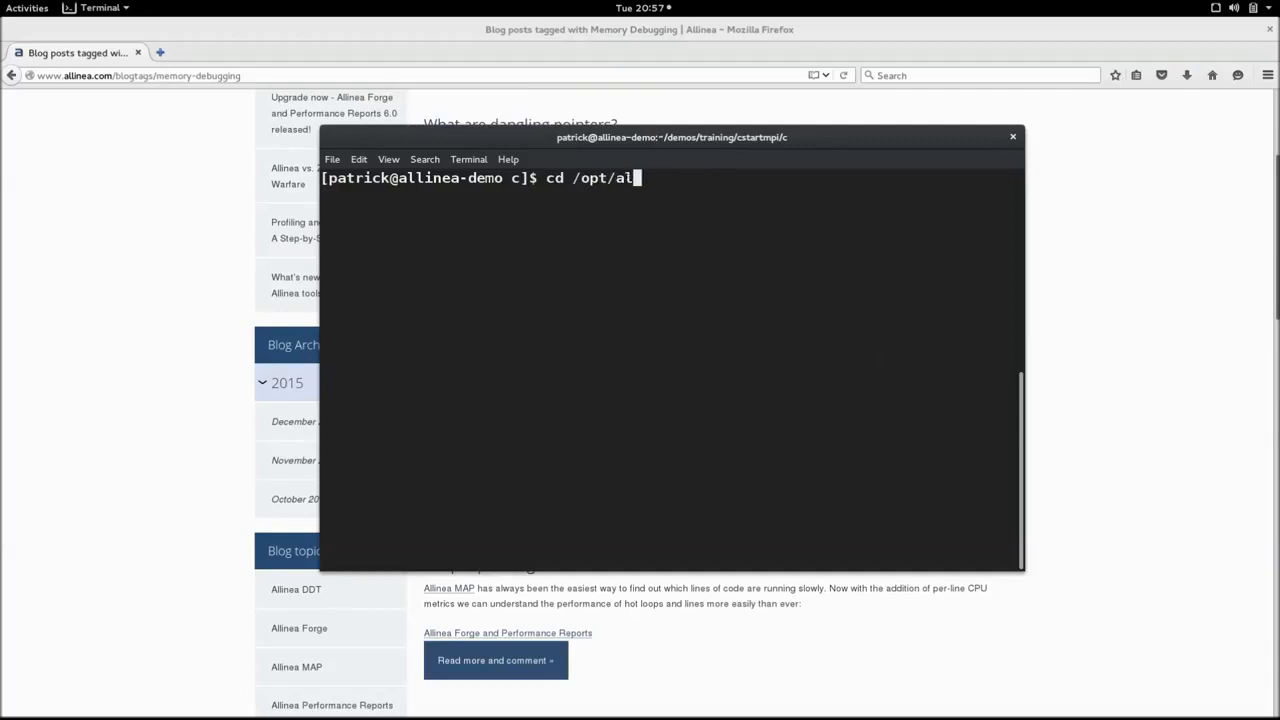
key("Tab")
type("f")
key("Tab")
type("6.0.1/l")
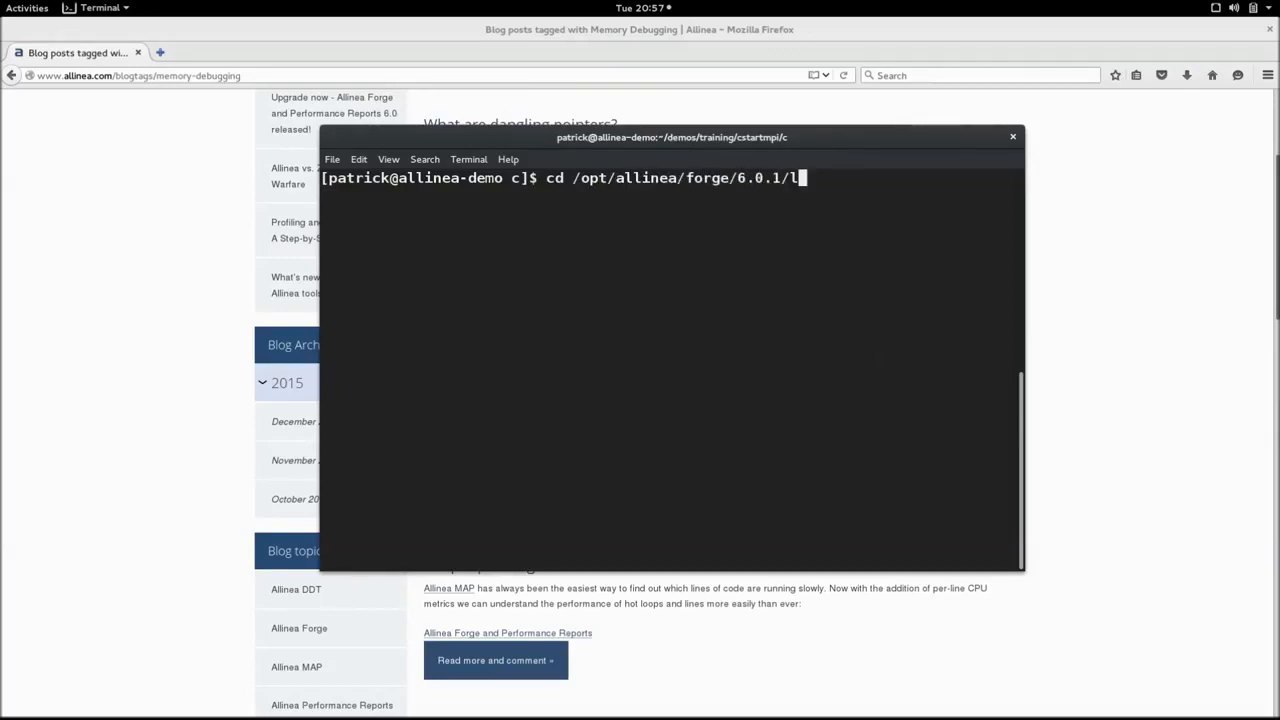
type("ib/64/")
key("Return")
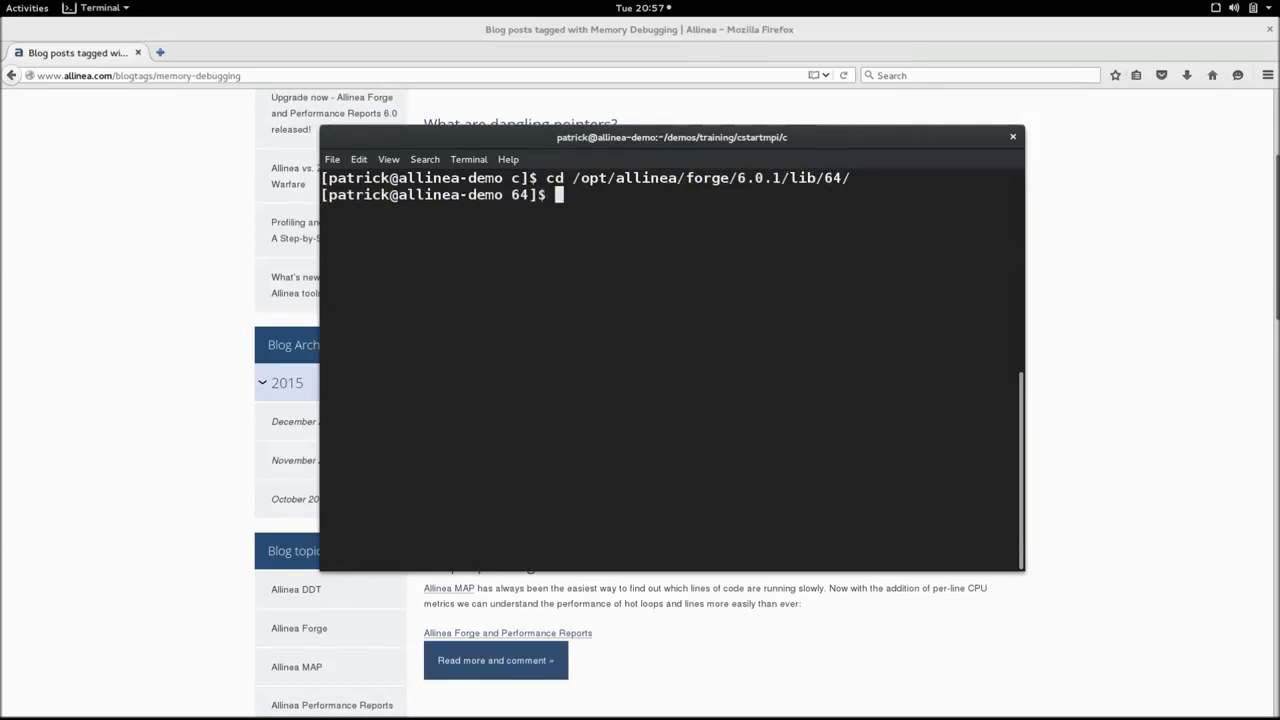
type("ls")
key("Return")
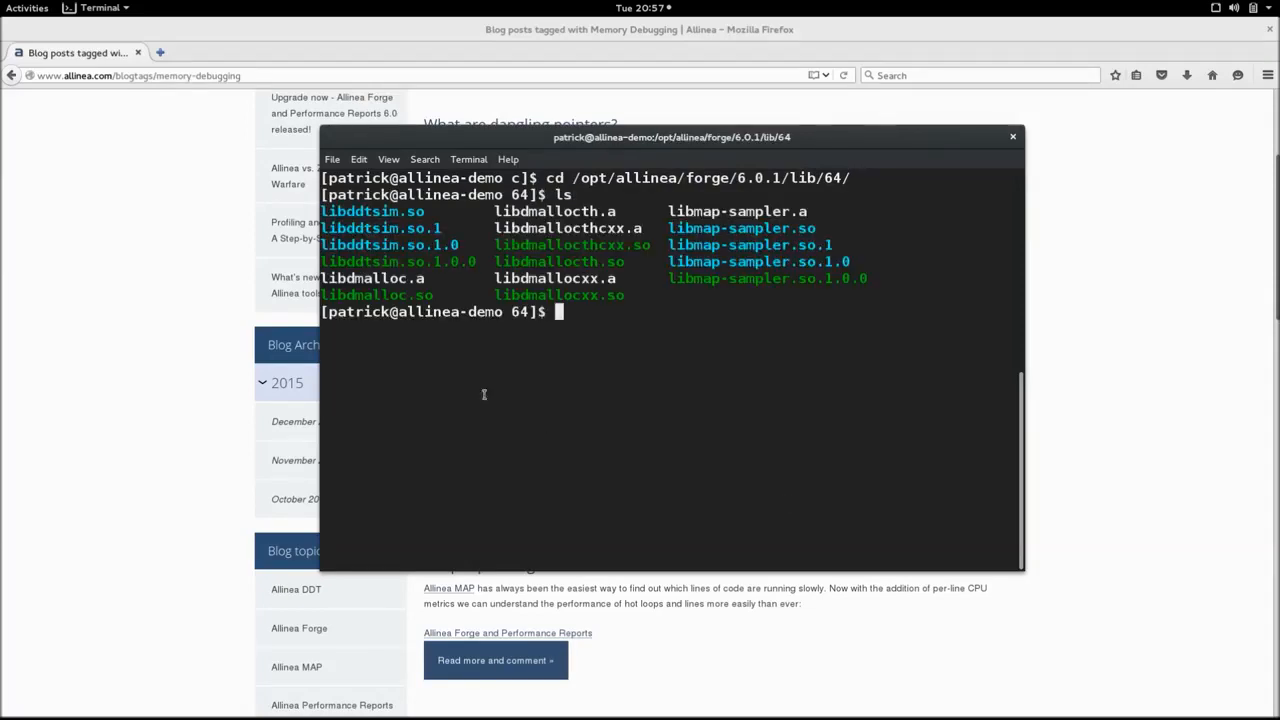
Step: Highlight libdmalloc.so, libdmallocth.so, libdmallocxx.so and libdmallocthcxx.so one after another in the file listing
double_click(373, 295)
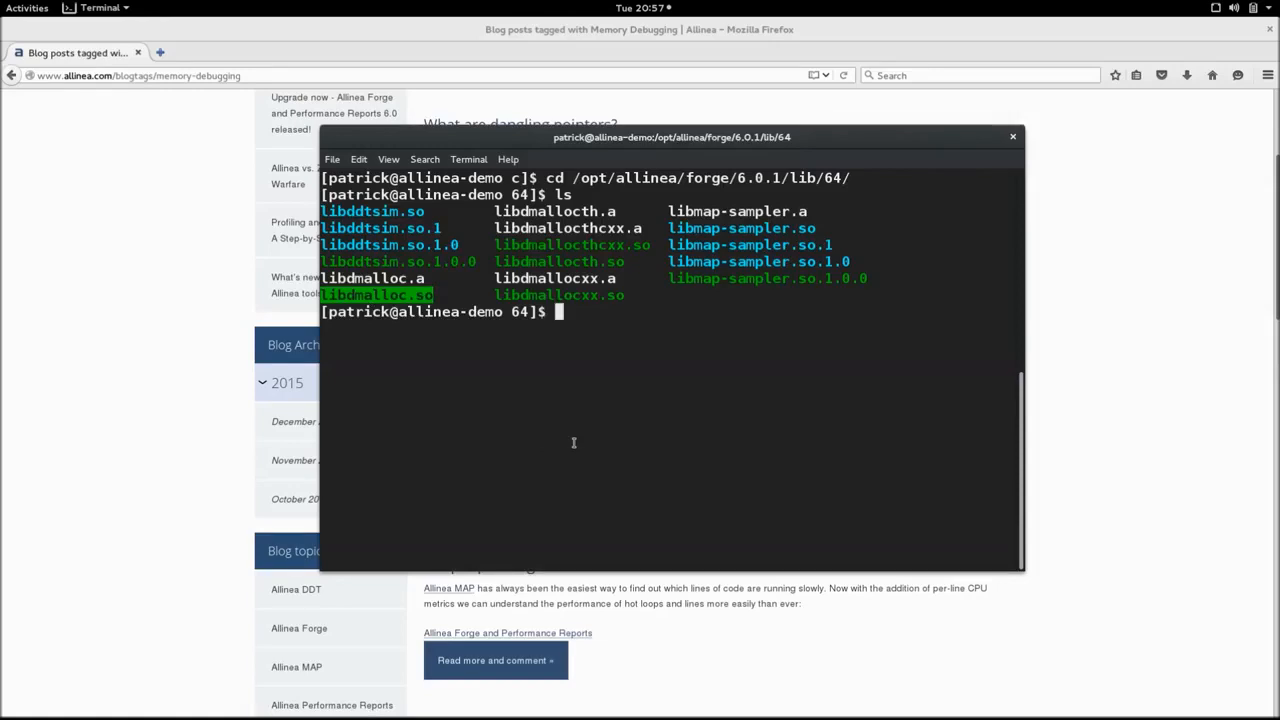
double_click(559, 261)
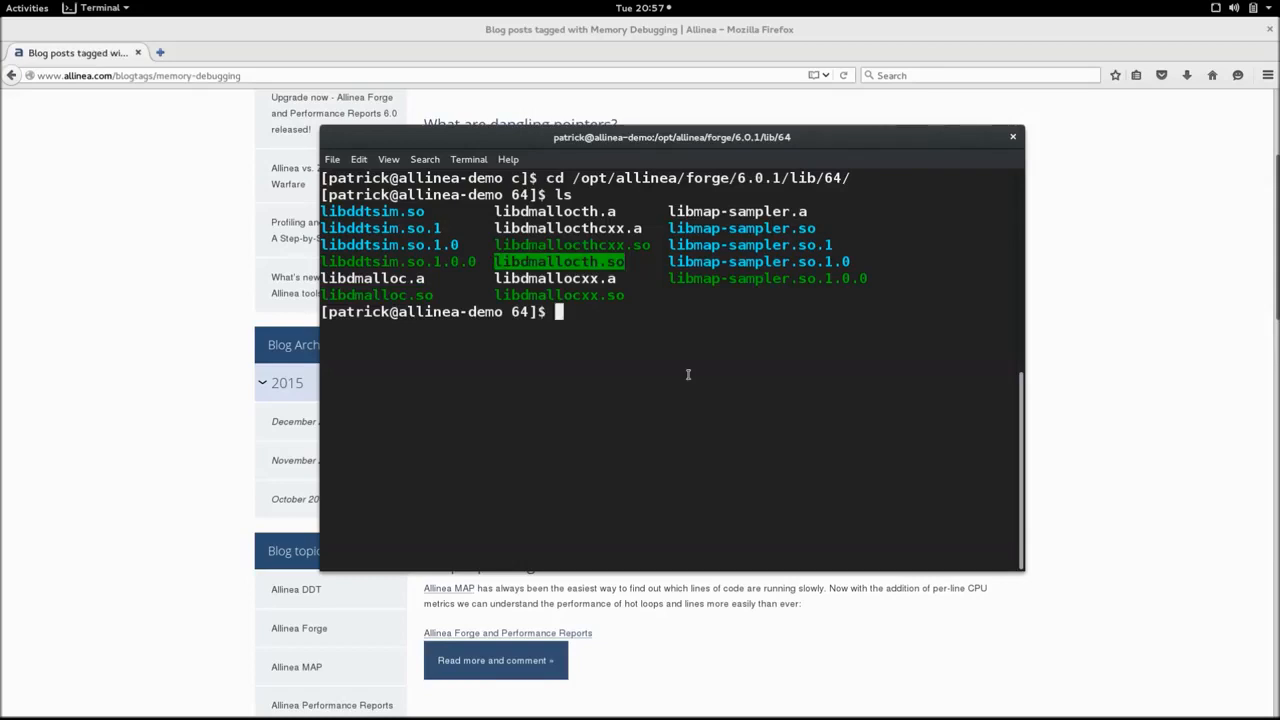
double_click(605, 296)
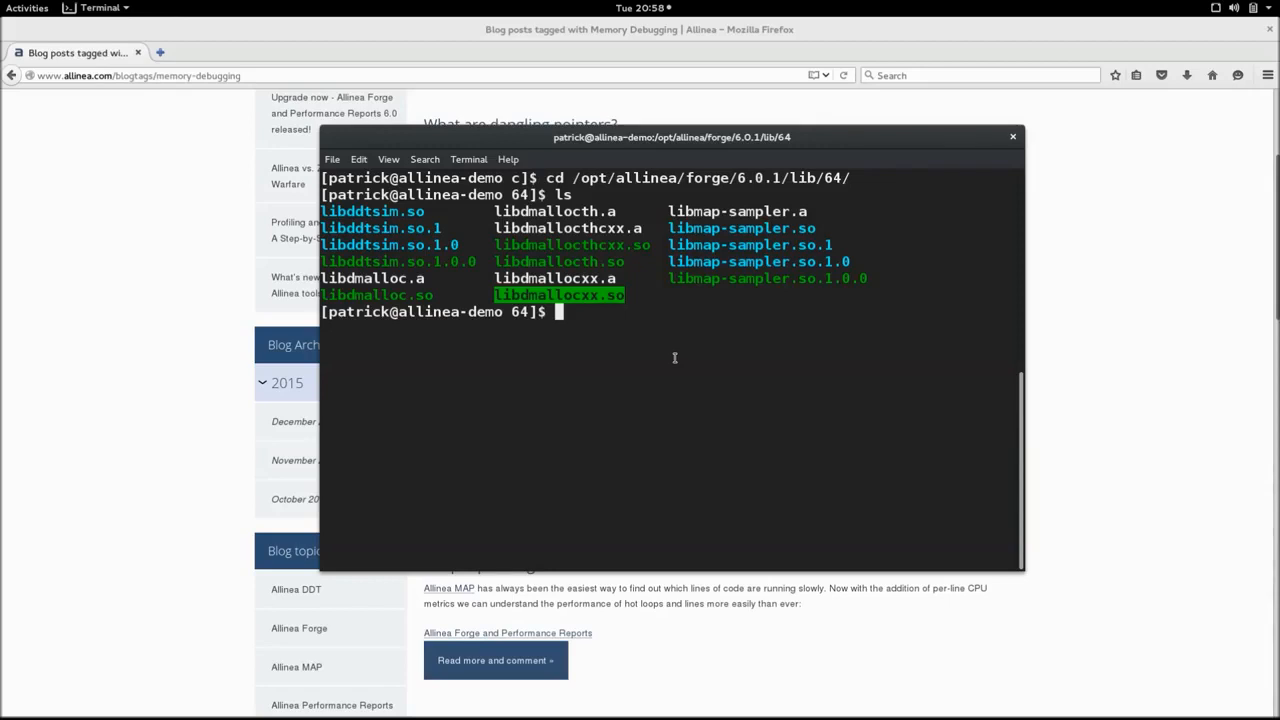
double_click(628, 247)
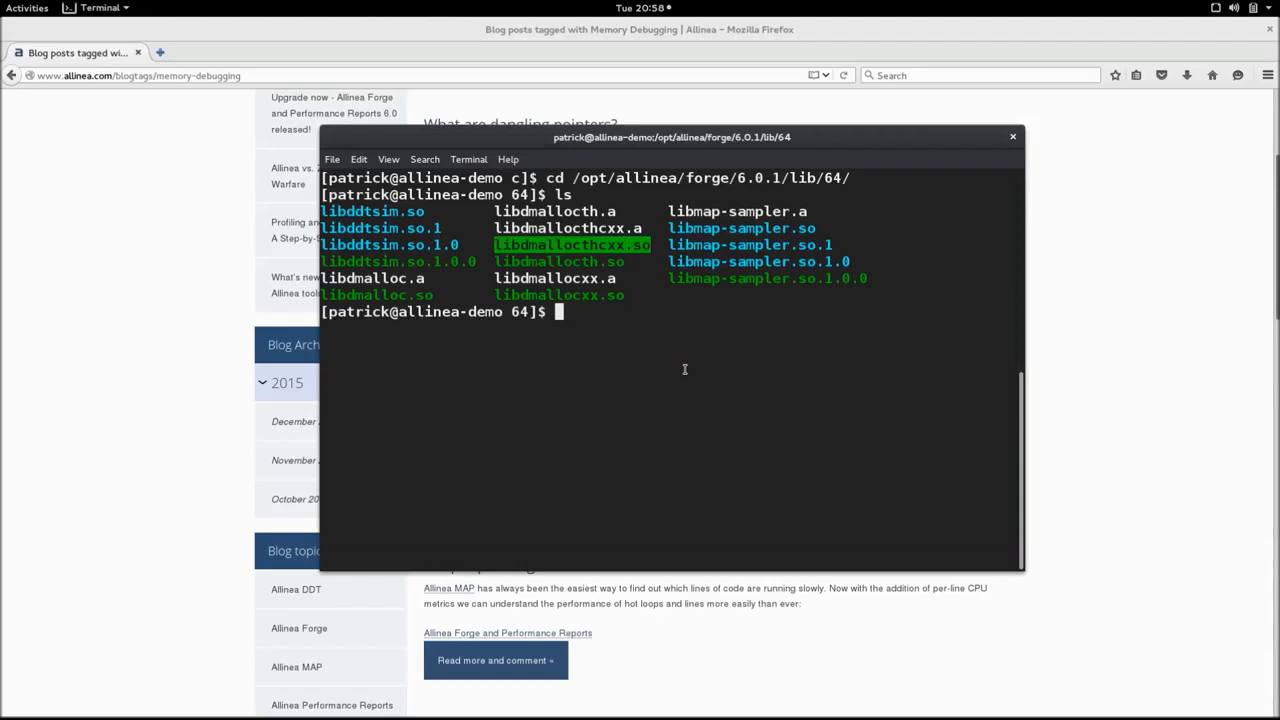
Step: Return to the home directory's demos/training/cstartmpi/c/ folder and list its files
type("cd")
key("Return")
type("cd de")
key("Tab")
type("tra")
key("Tab")
type("c")
key("Tab")
type("c")
key("Tab")
key("Return")
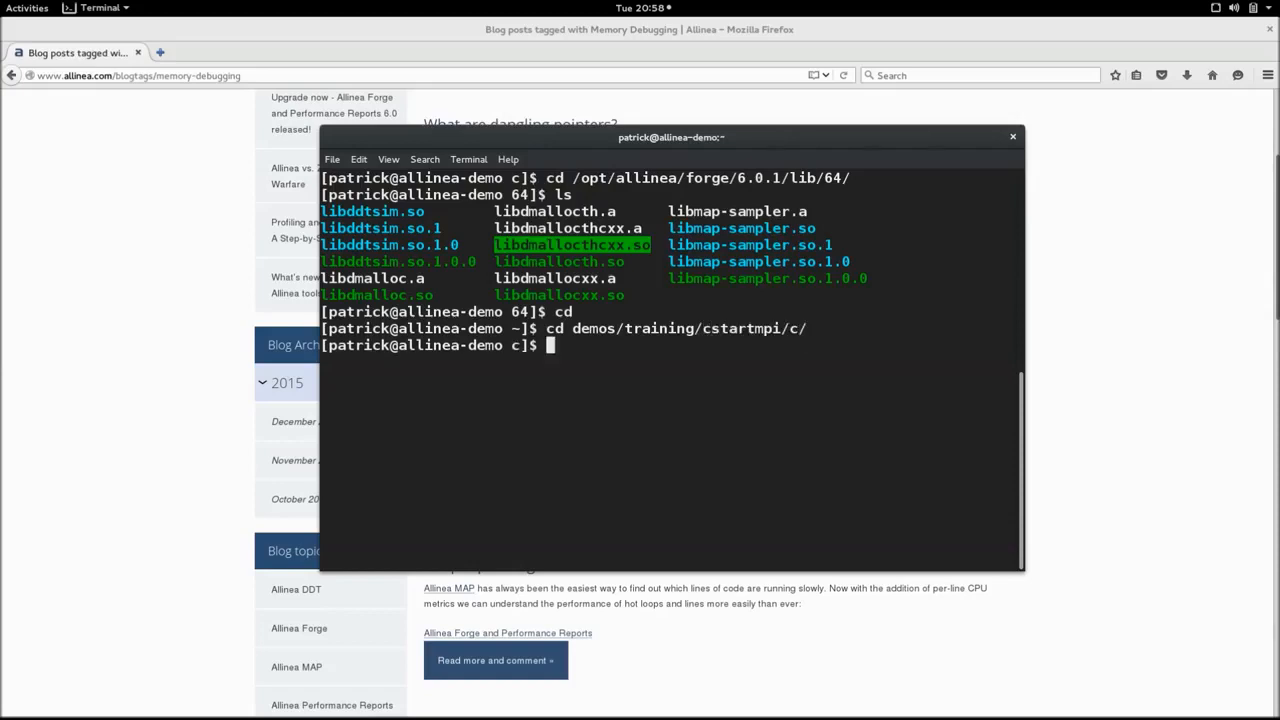
type("ls")
key("Return")
Step: From a cleared terminal, launch DDT with "ddt mpirun -n 8 ./cstartmpi.exe" and maximize the debugger window
type("clear")
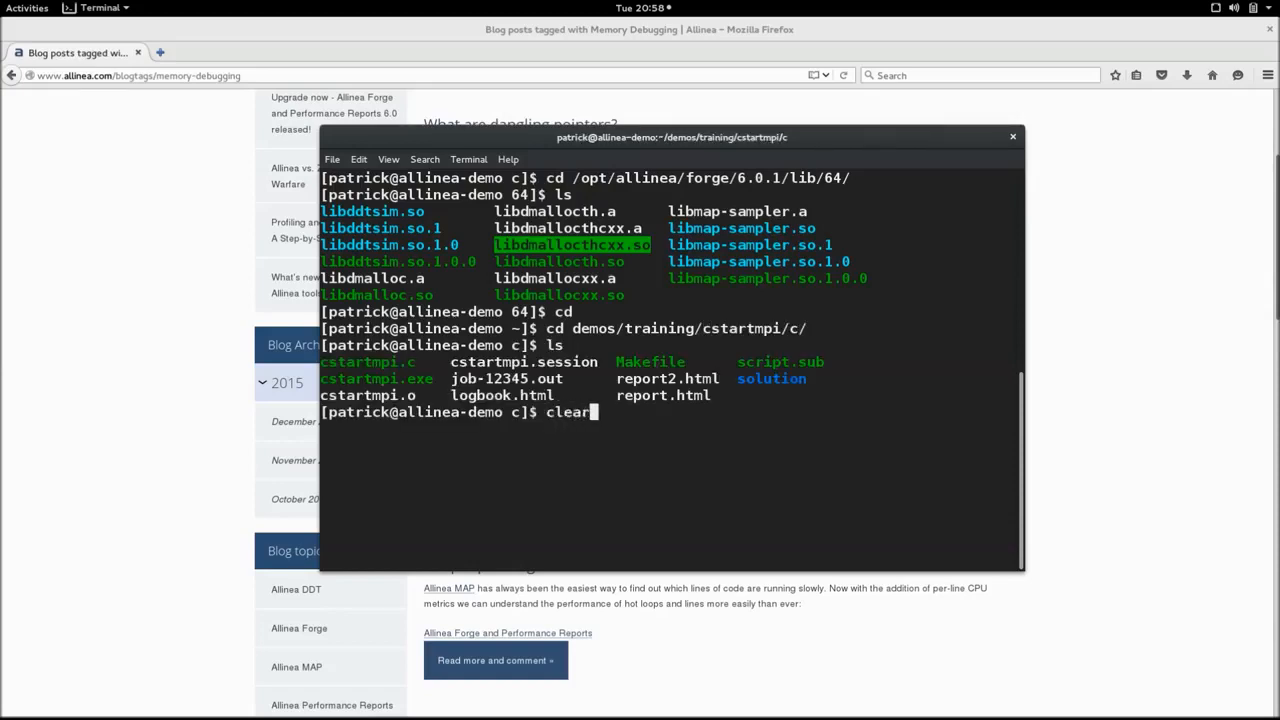
key("Return")
type("ddt mpirun -")
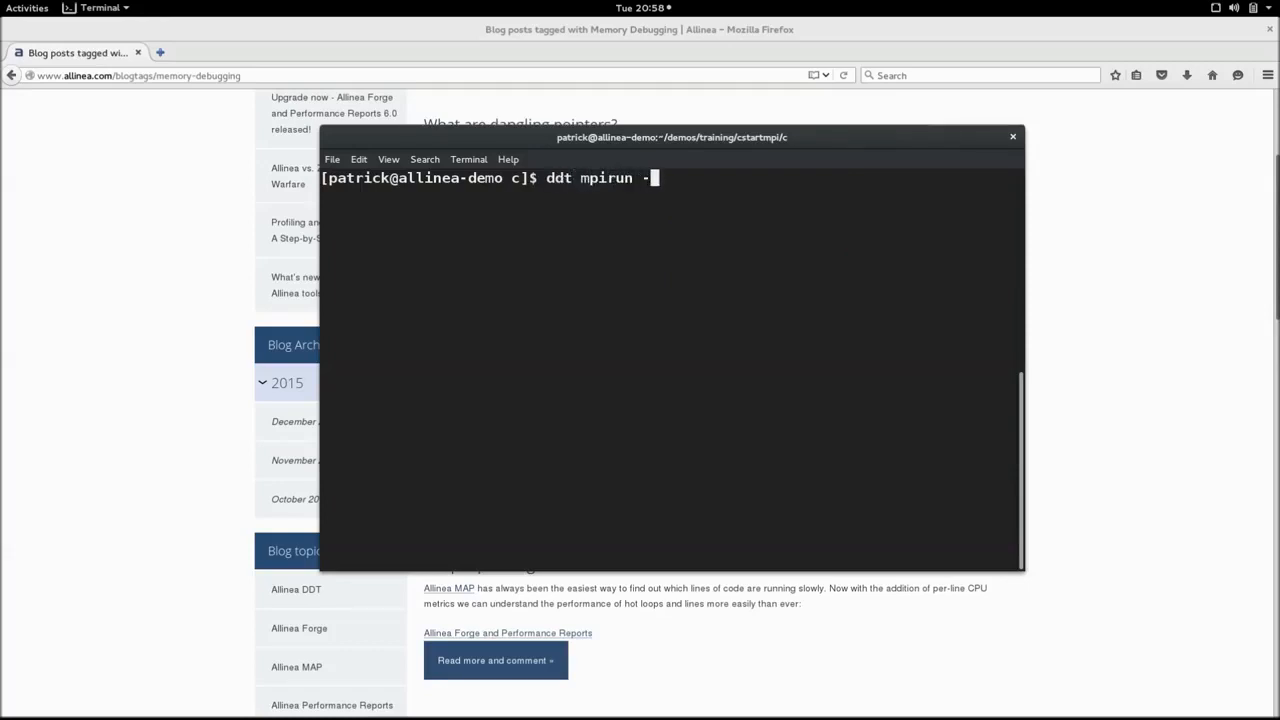
type("n 8 ./cstartmpi.exe")
key("Return")
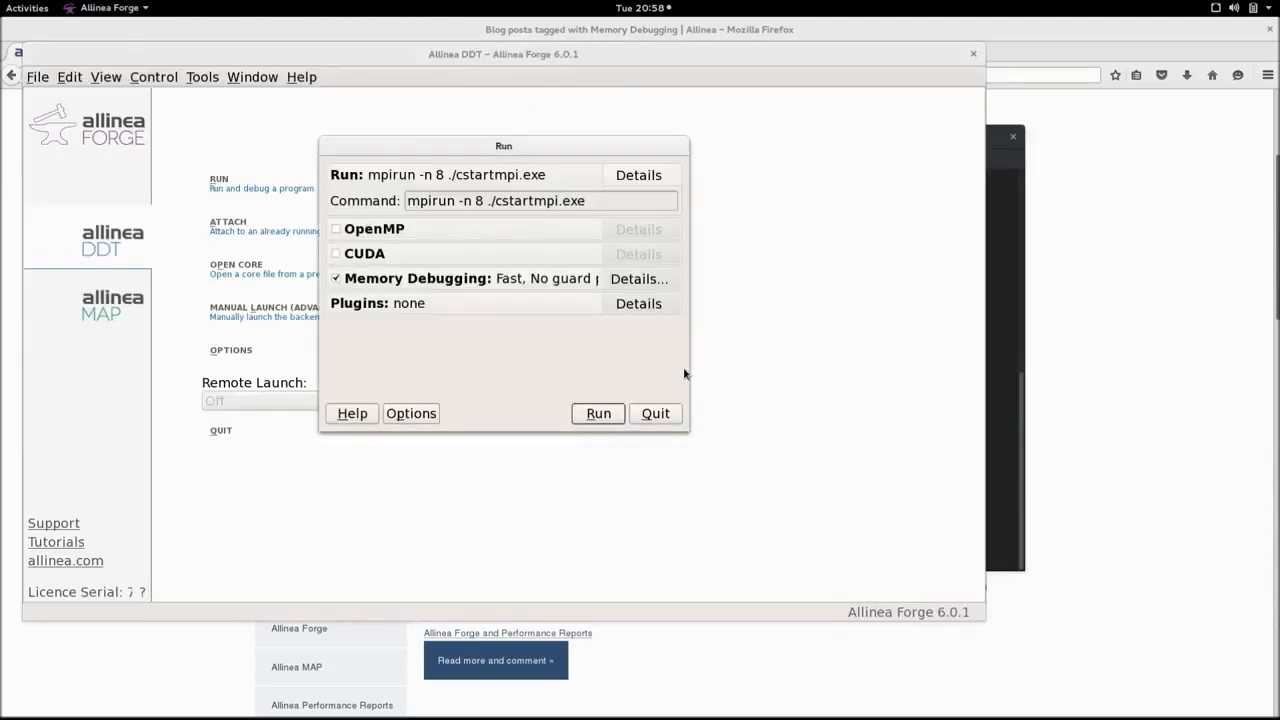
double_click(598, 54)
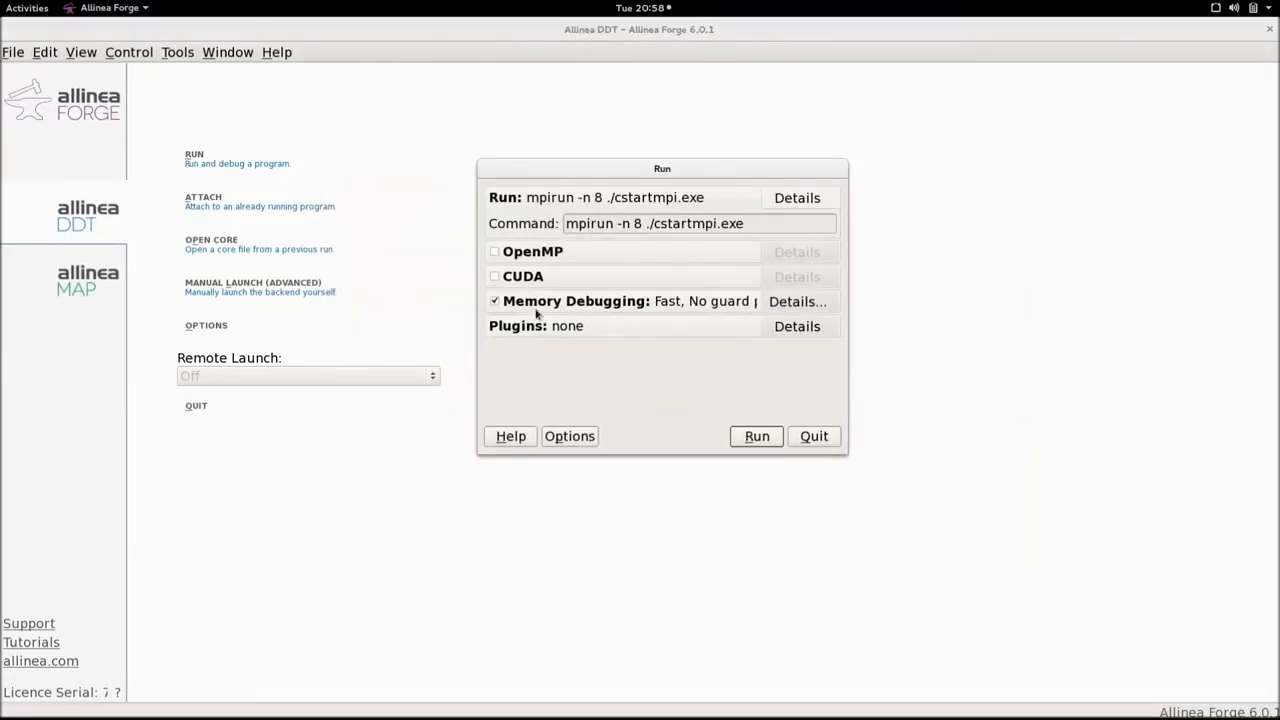
Step: Leave Memory Debugging enabled in the run settings and open its detailed options
left_click(532, 303)
left_click(495, 303)
left_click(494, 303)
left_click(494, 303)
left_click(782, 303)
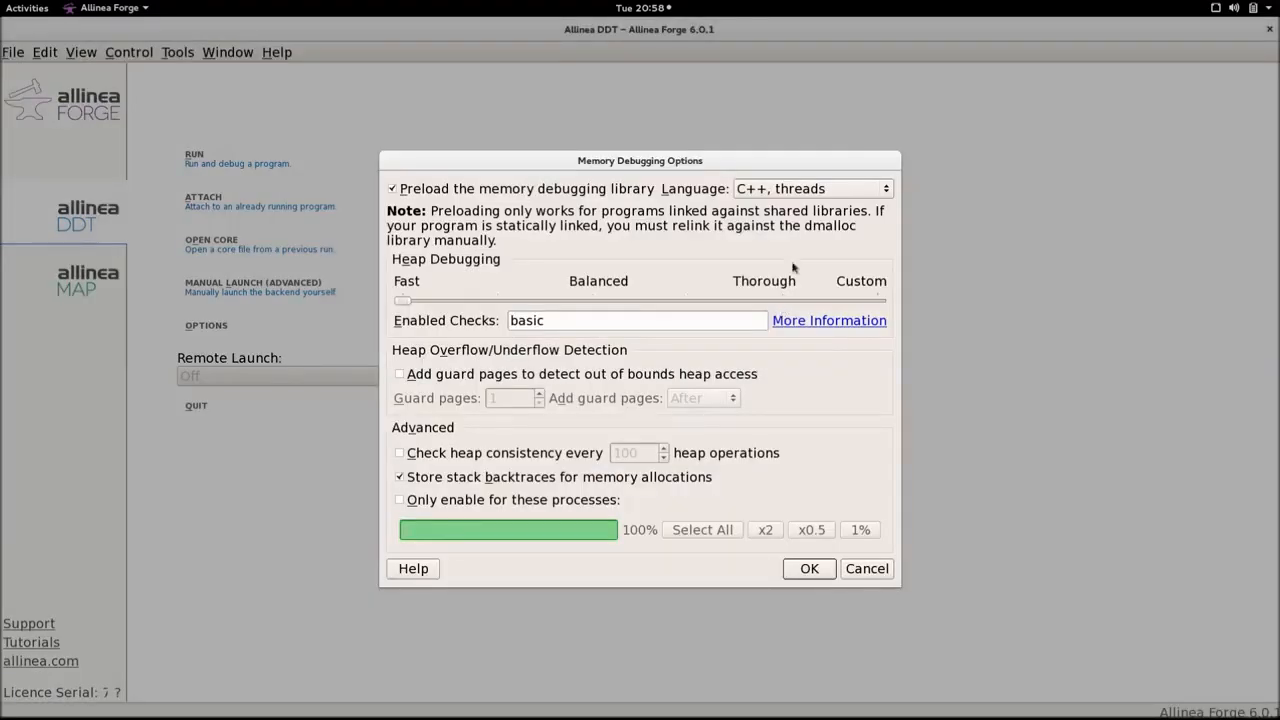
Step: Choose "C++, threads" as the language of the preloaded memory debugging library
left_click(884, 189)
left_click(884, 190)
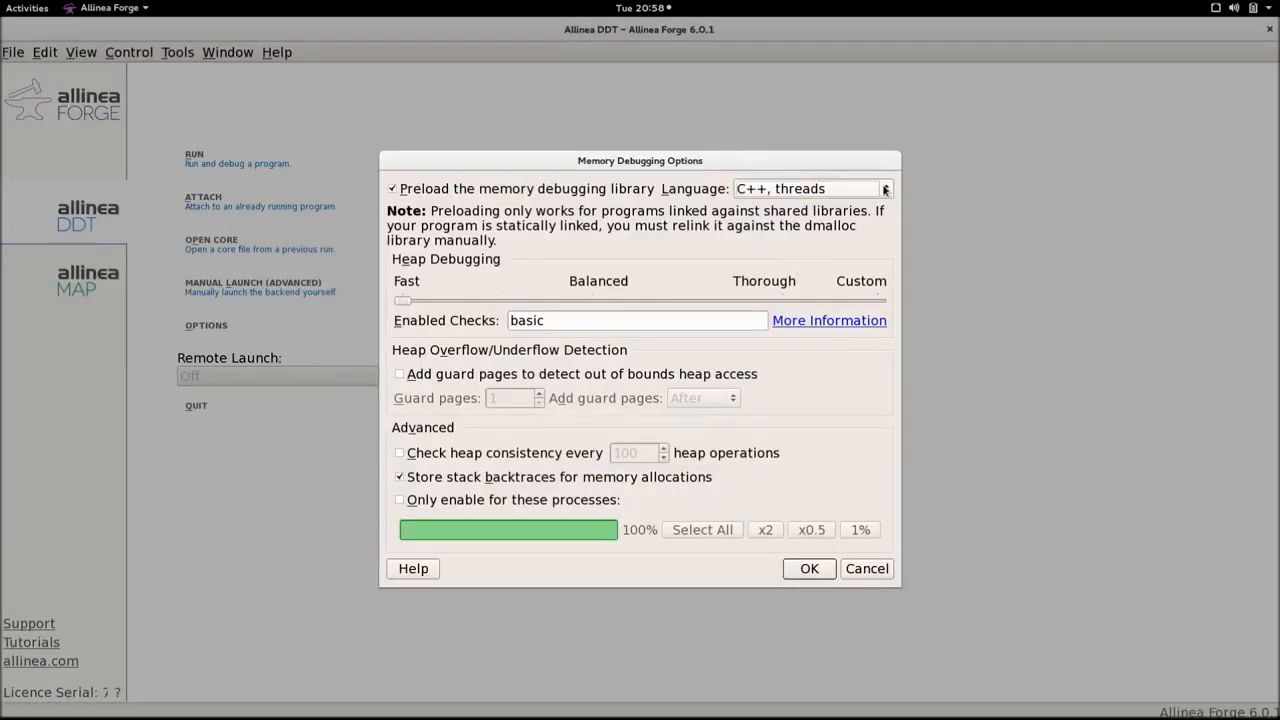
left_click(884, 189)
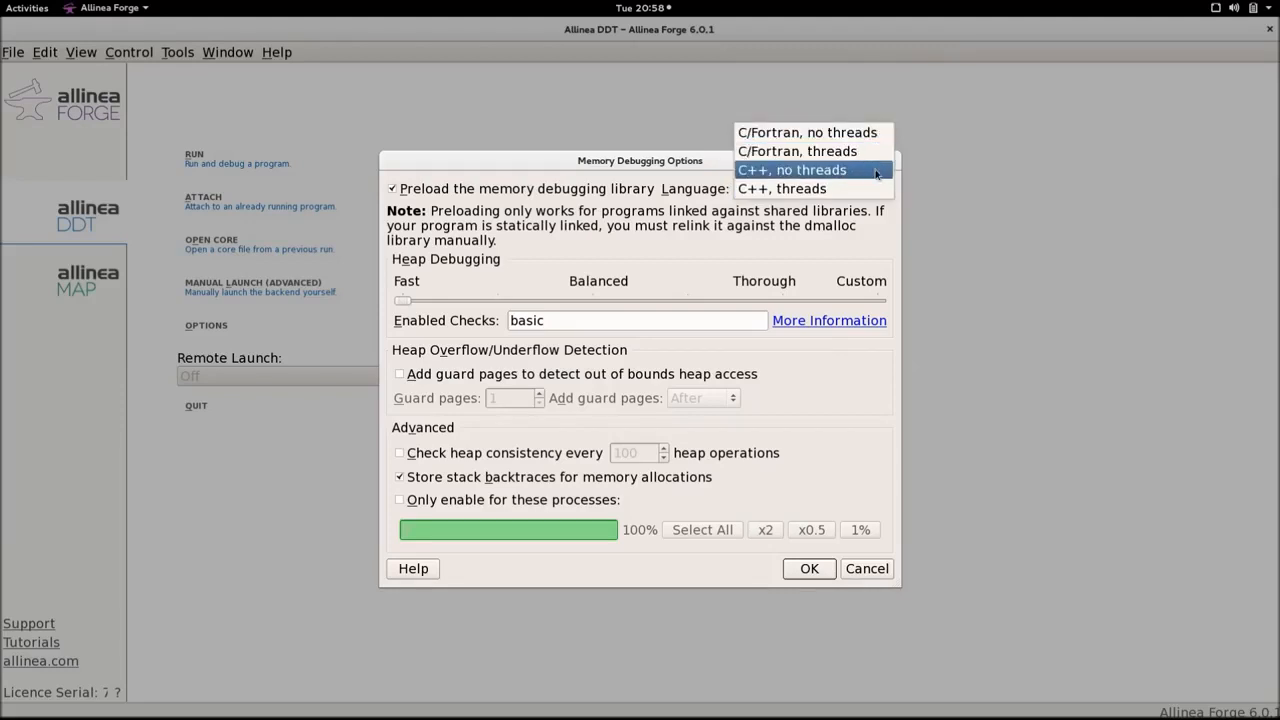
left_click(873, 191)
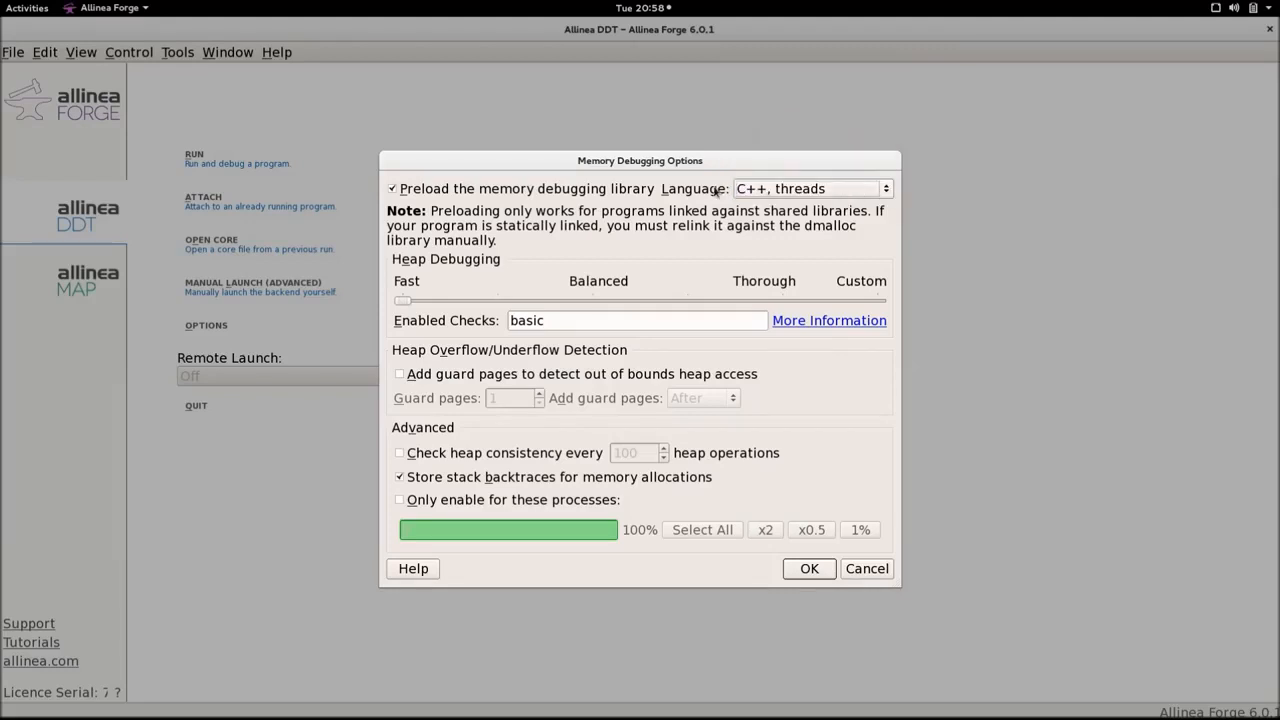
Step: Turn preloading of the memory debugging library off and on again
left_click(470, 196)
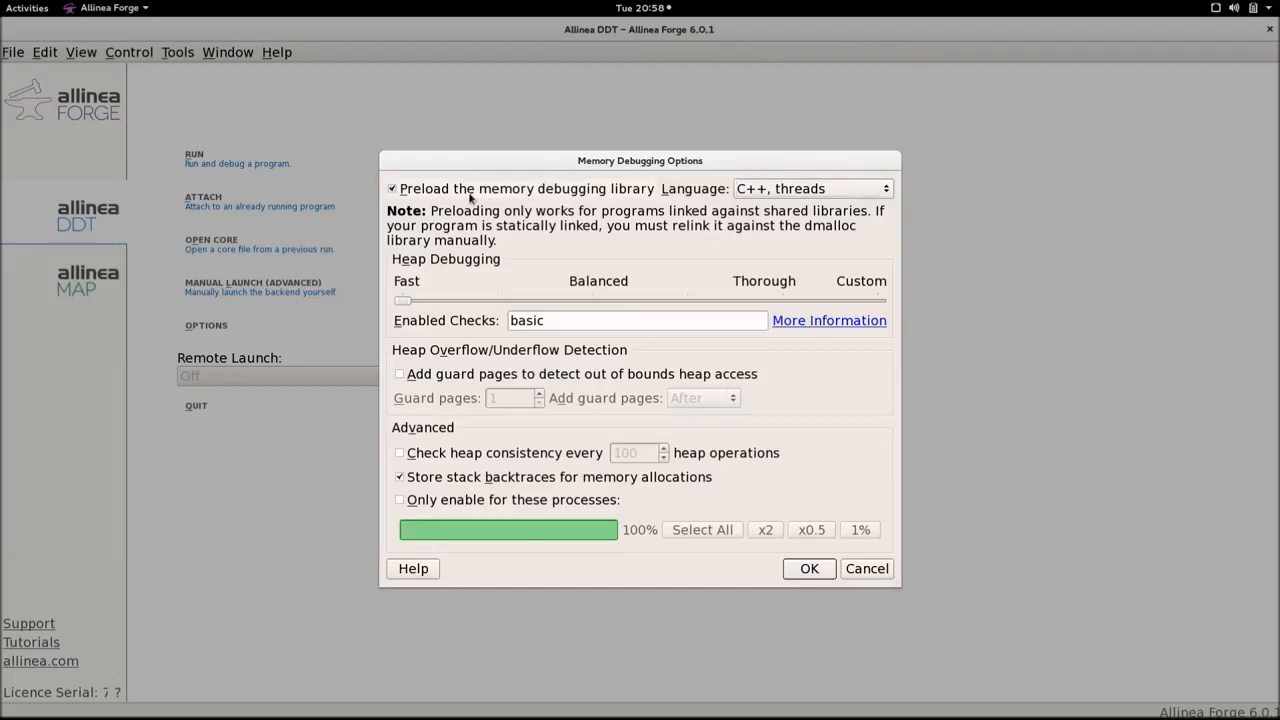
left_click(470, 196)
left_click(470, 196)
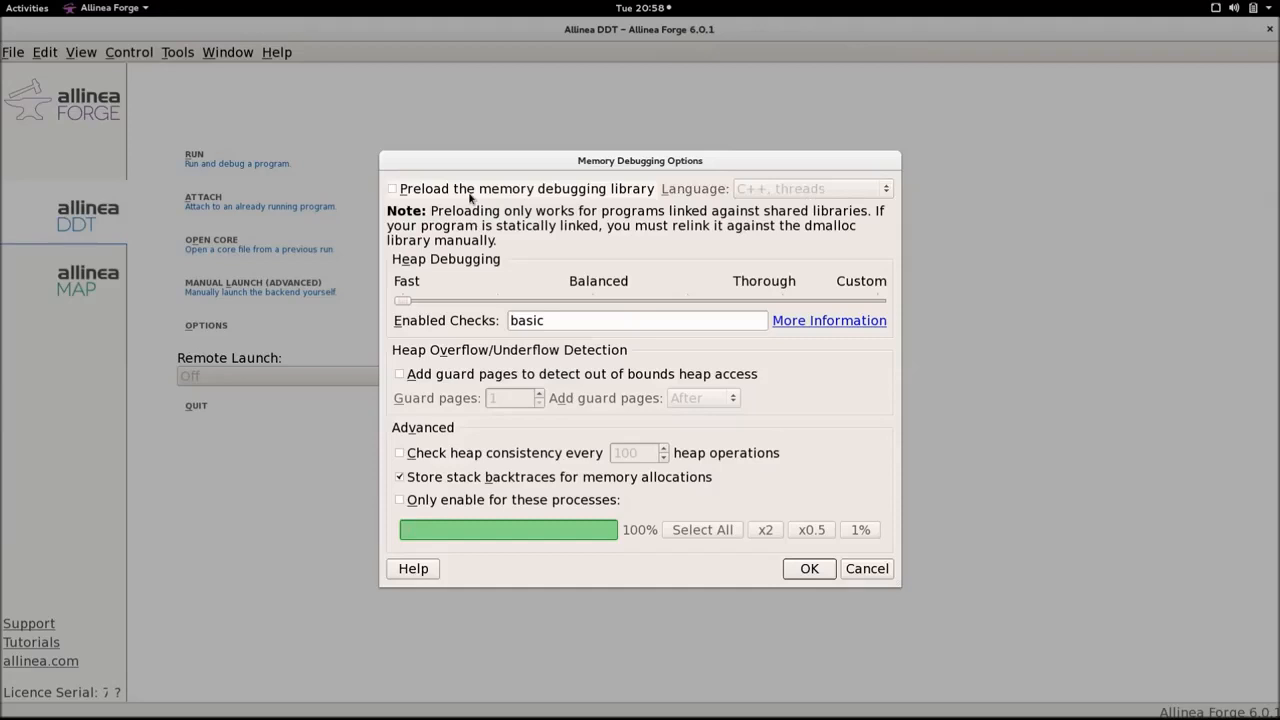
left_click(470, 196)
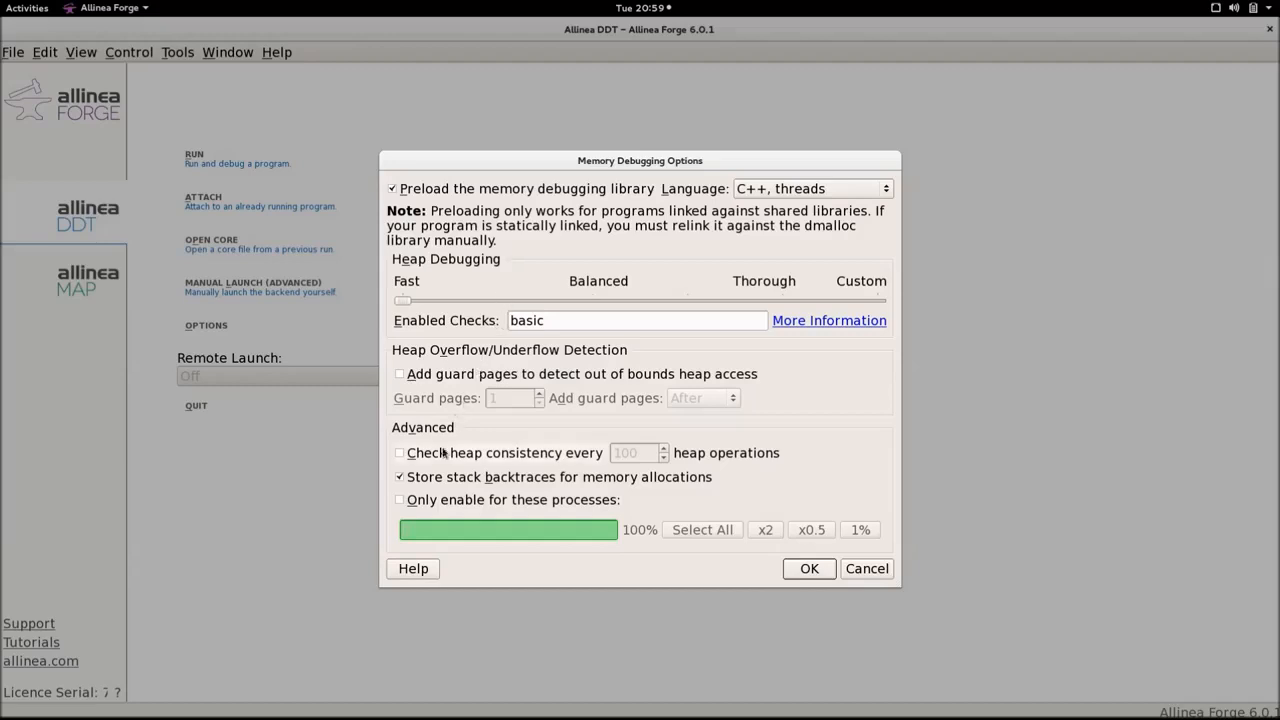
Step: Examine the user guide's static linking section and its 64-bit library link flags, and return to the Memory Debugging Options
left_click(410, 568)
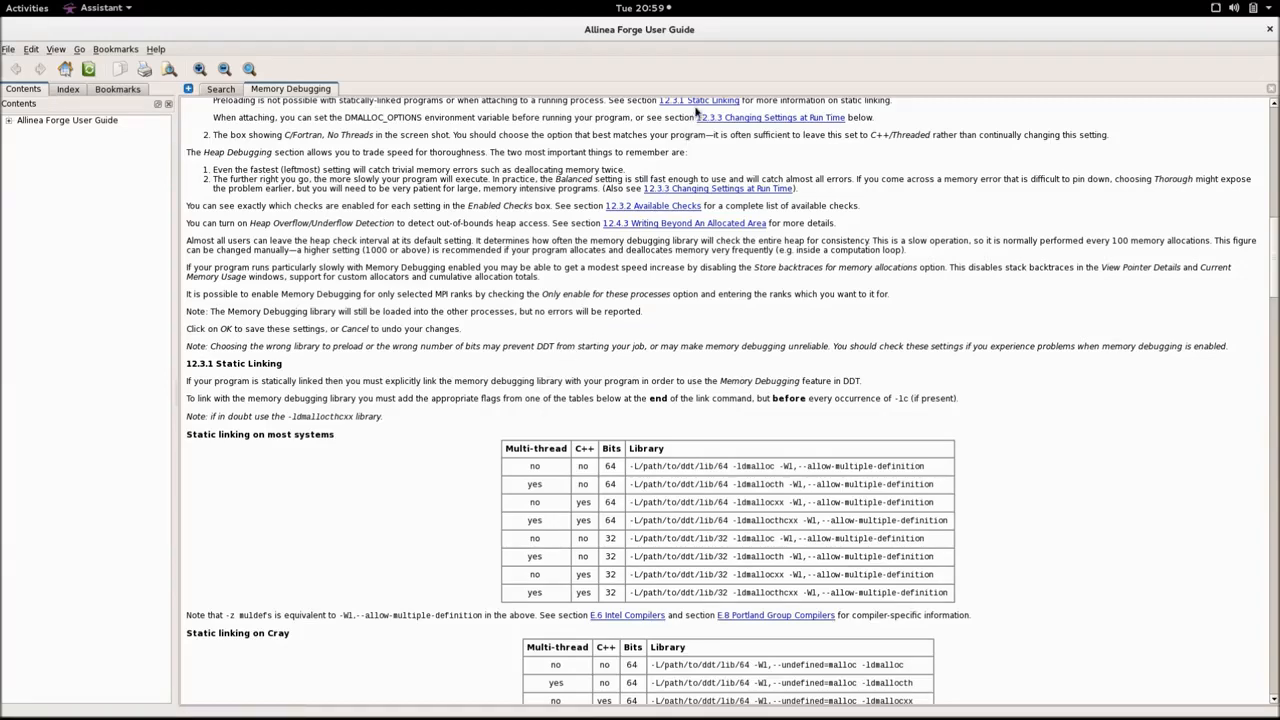
left_click(697, 102)
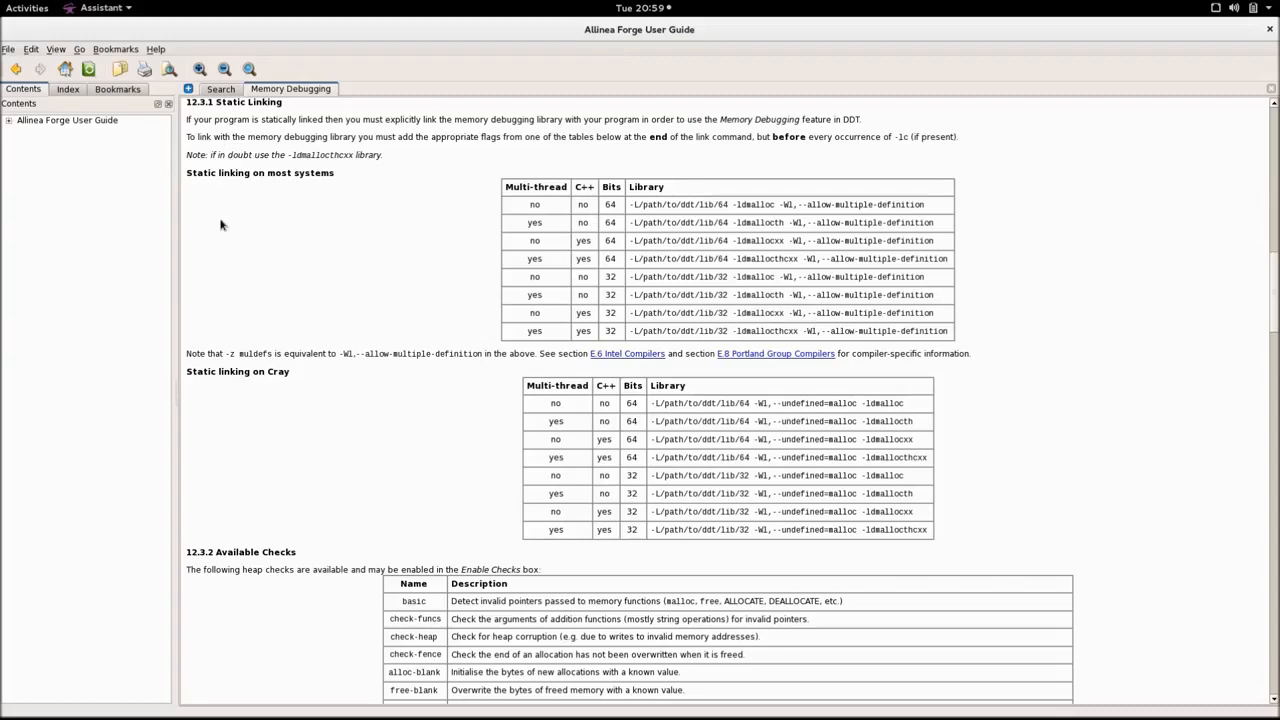
left_click_drag(630, 204, 938, 210)
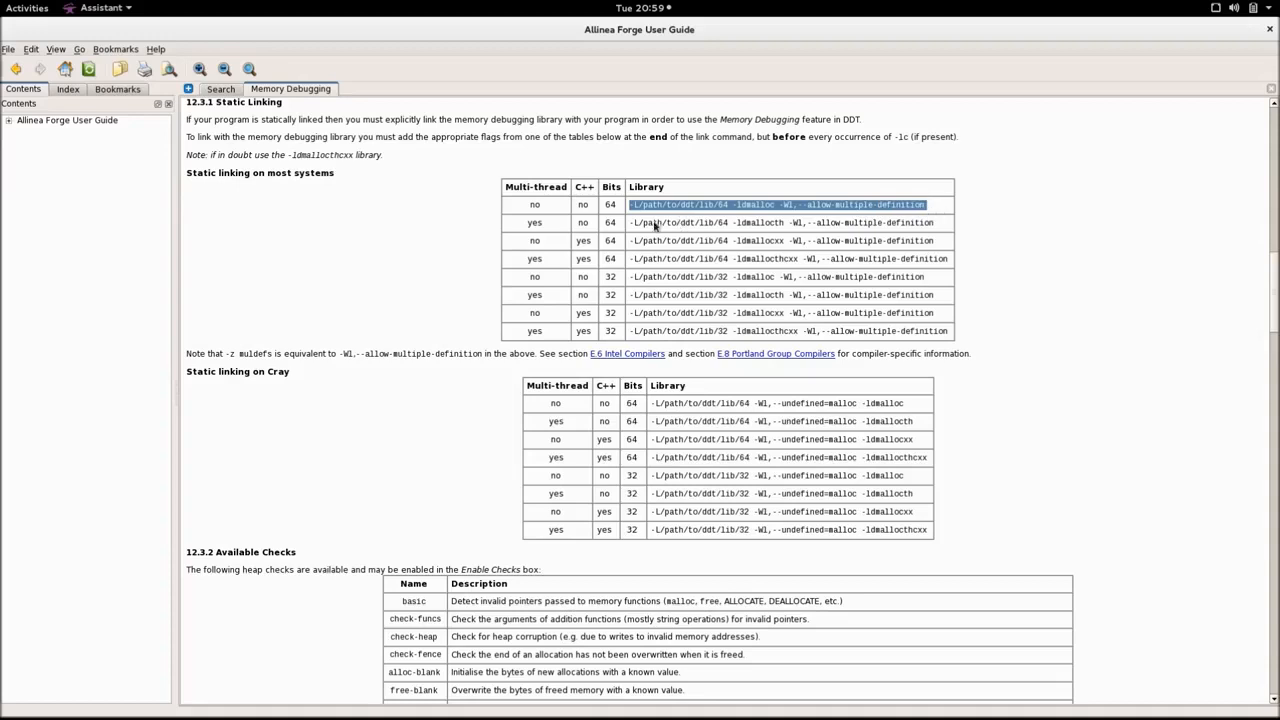
left_click_drag(630, 223, 940, 228)
left_click(940, 241)
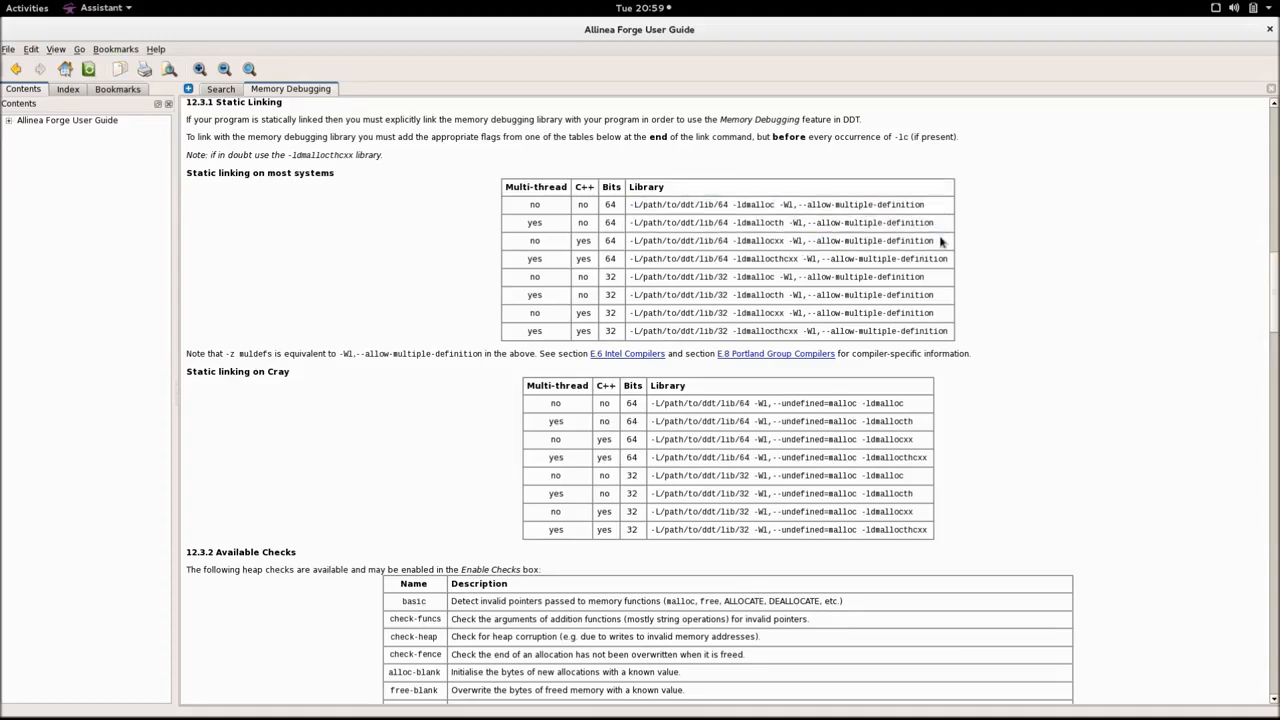
key("alt+Tab")
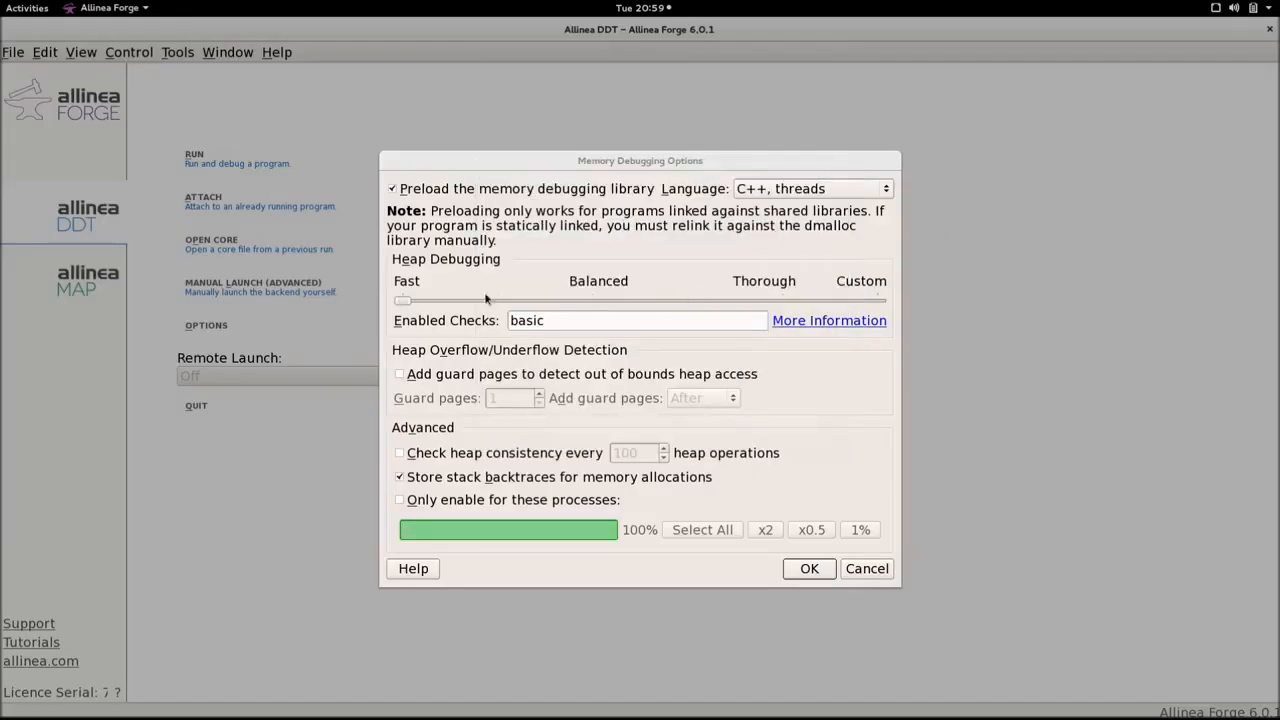
Step: Accept the memory debugging options with Fast heap debugging and no guard pages, and run the program
left_click_drag(402, 301, 435, 299)
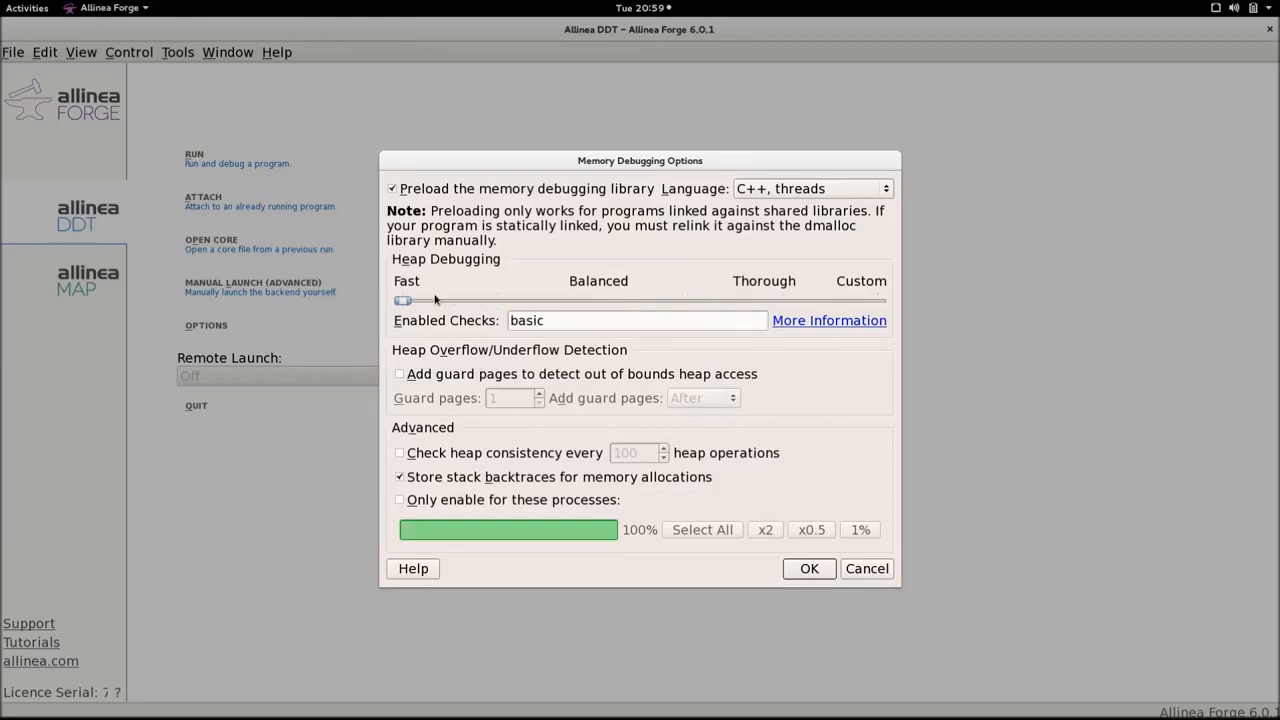
left_click(410, 376)
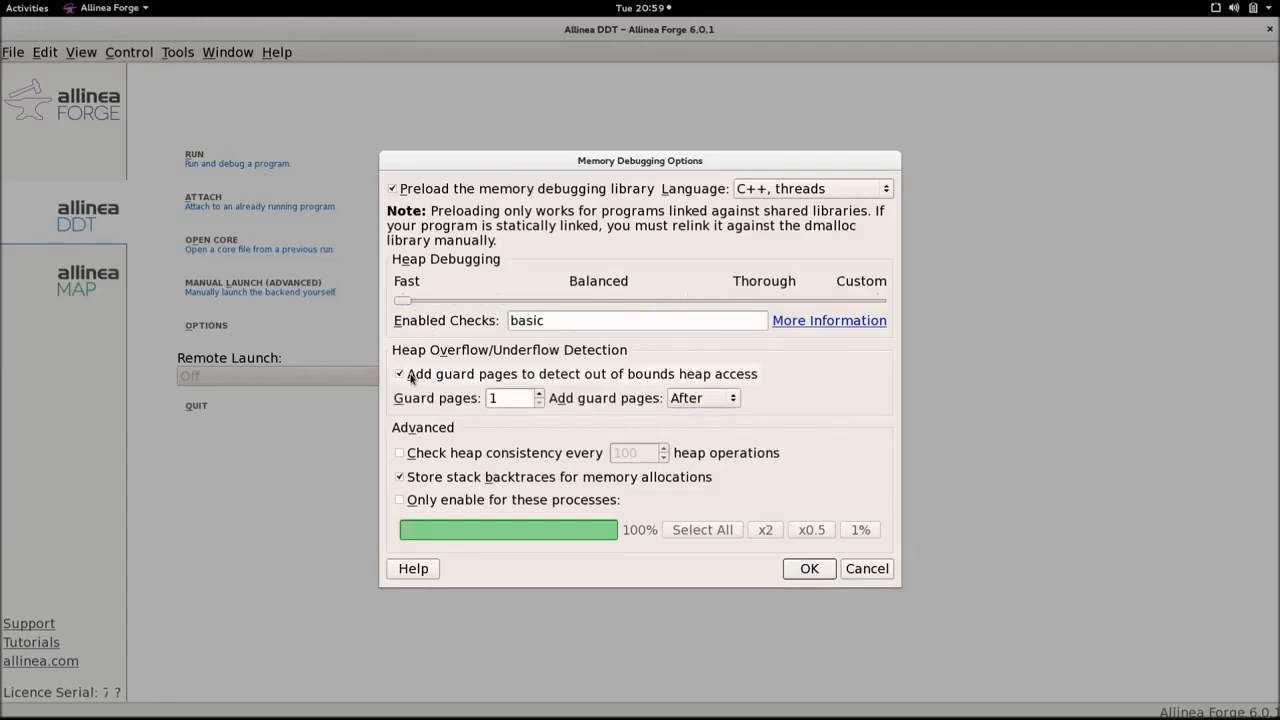
left_click(410, 376)
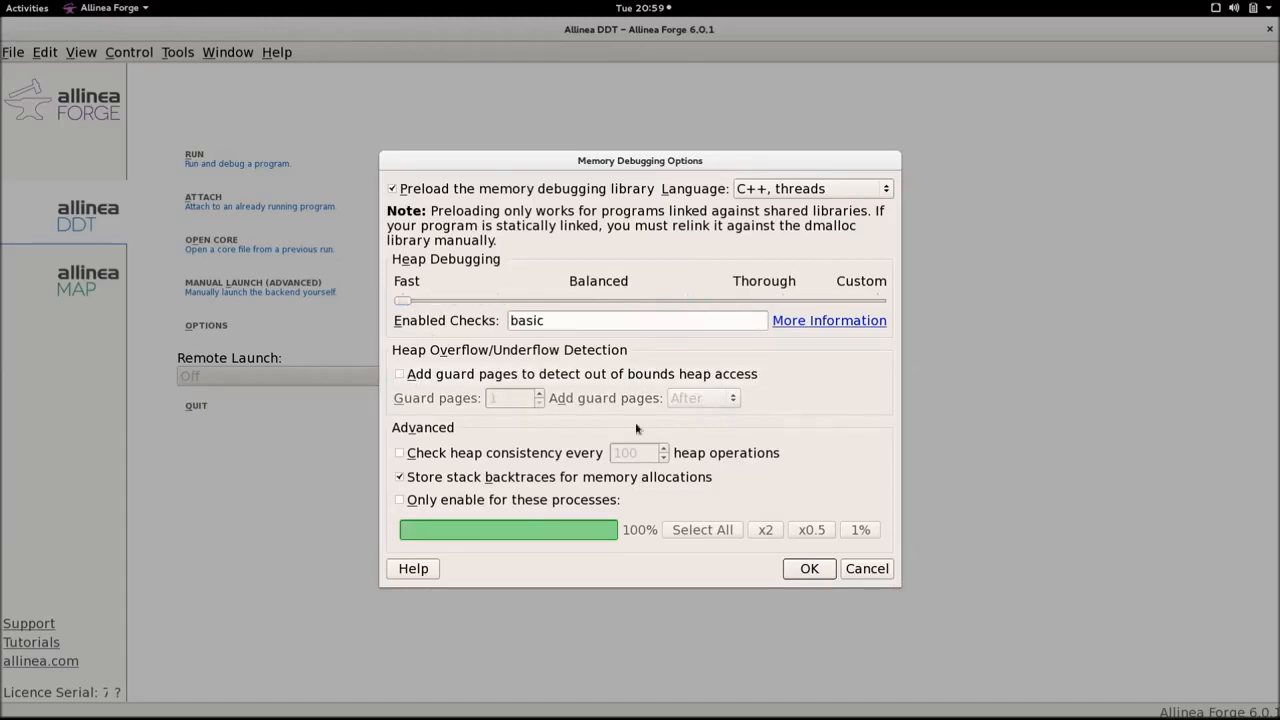
left_click(795, 568)
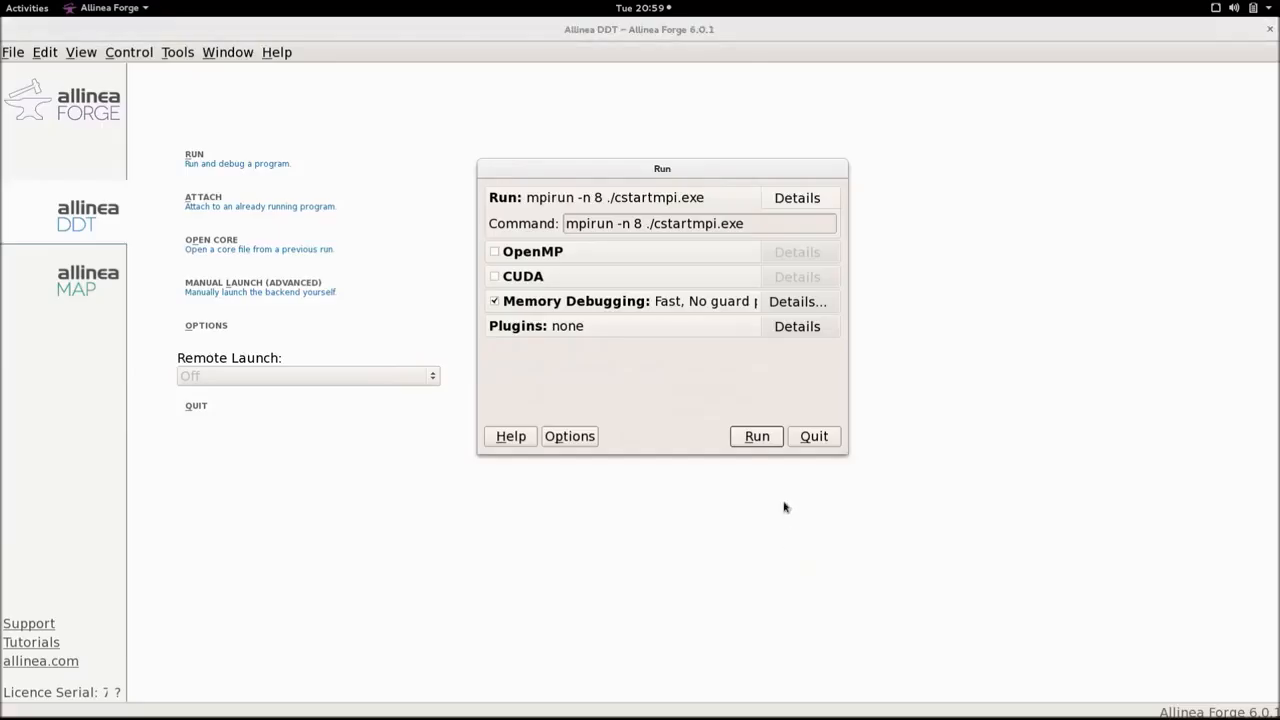
left_click(757, 437)
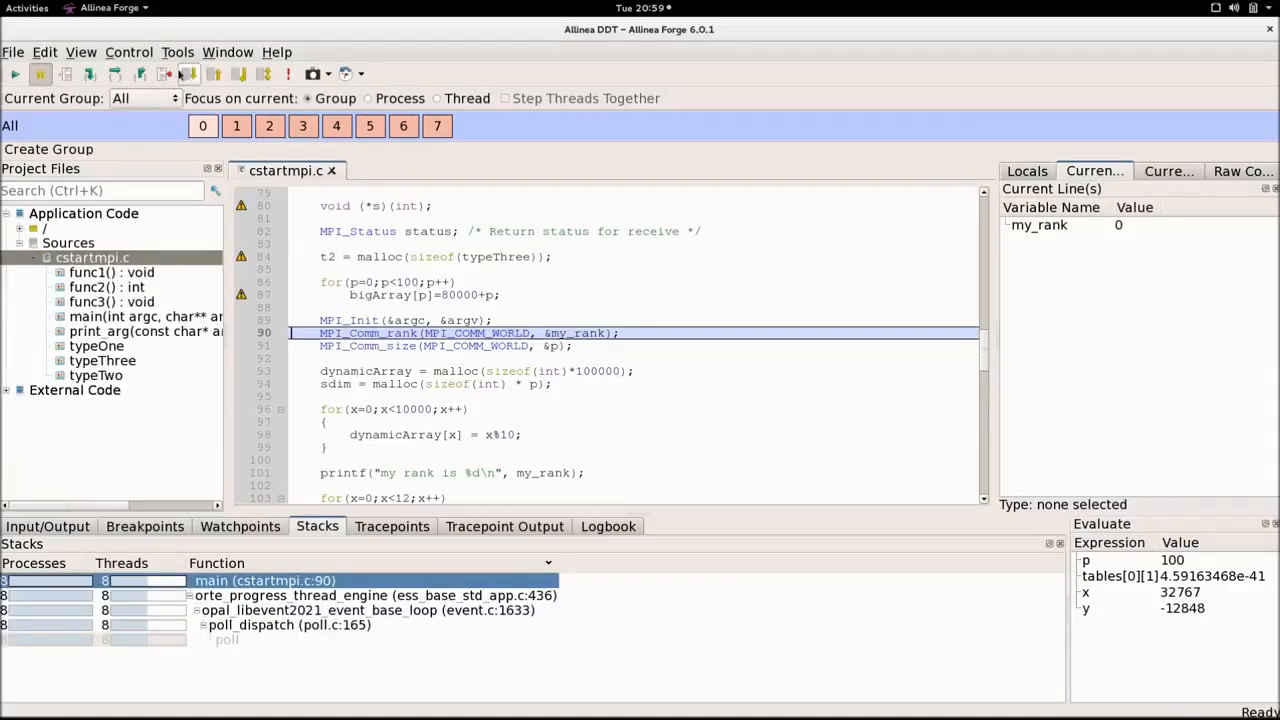
Step: Open the Memory Debugging Options for the running session and accept them with heap debugging at Fast
left_click(178, 53)
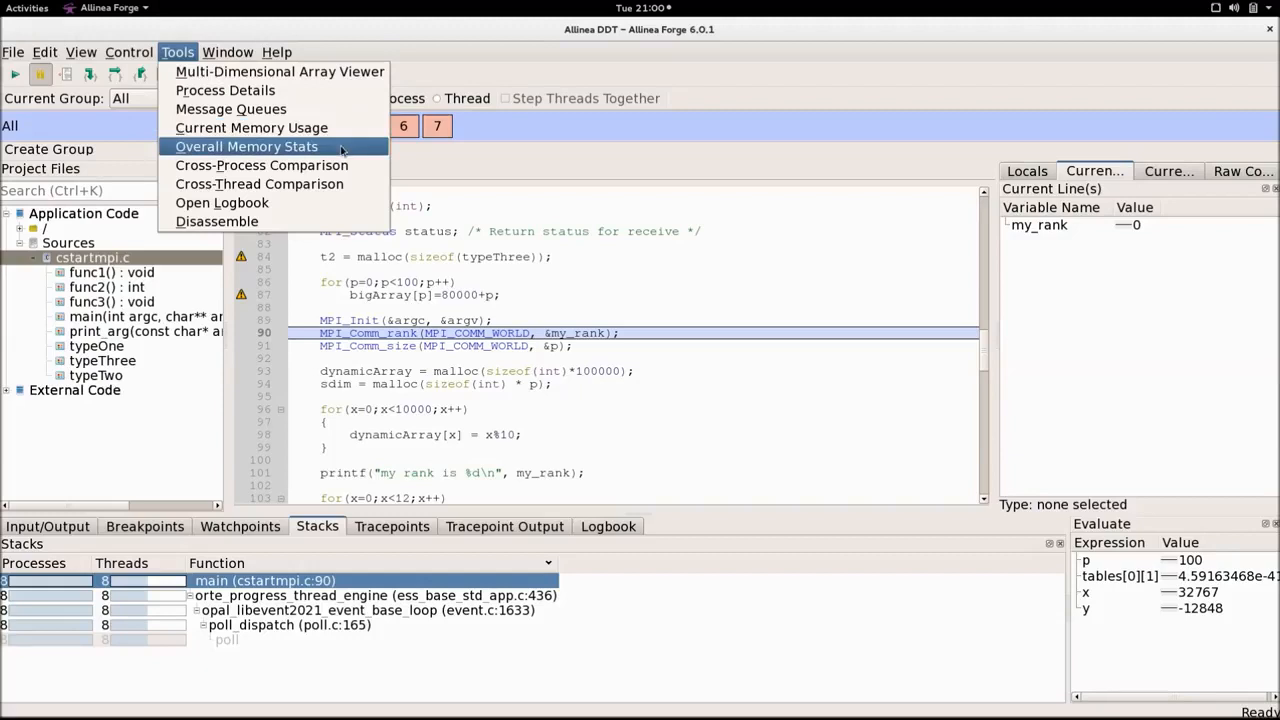
mouse_move(129, 52)
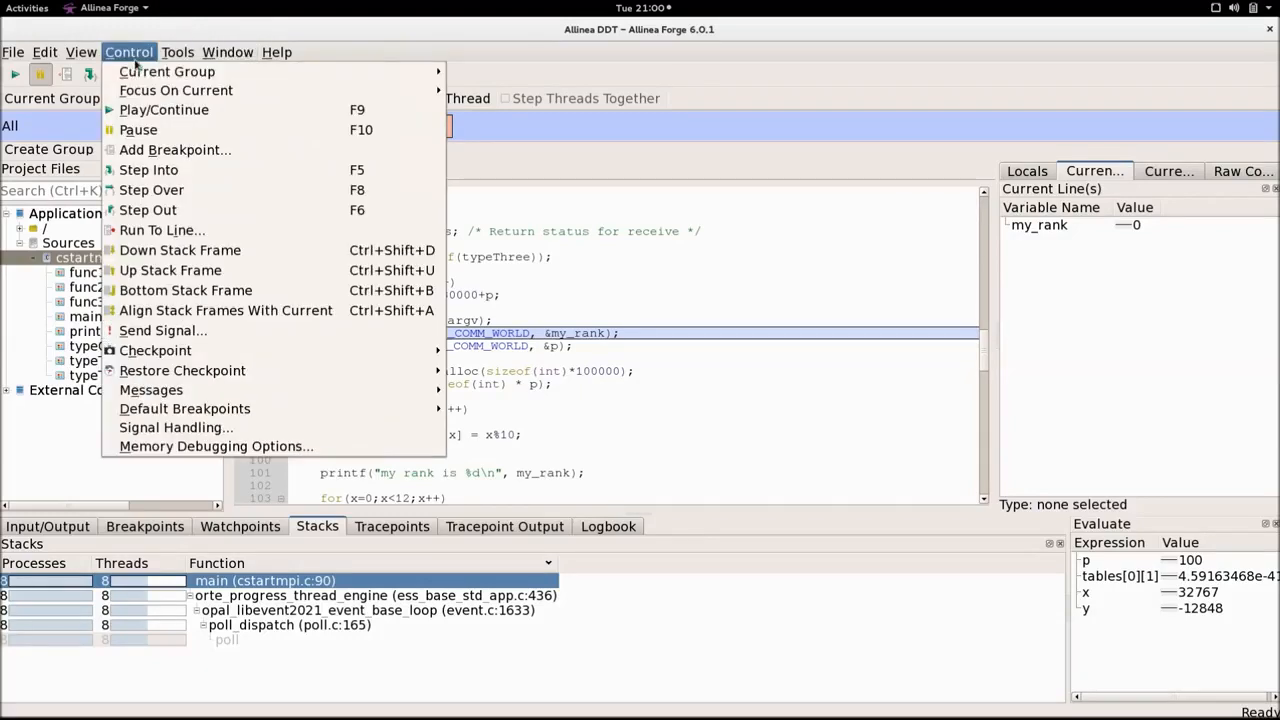
left_click(337, 455)
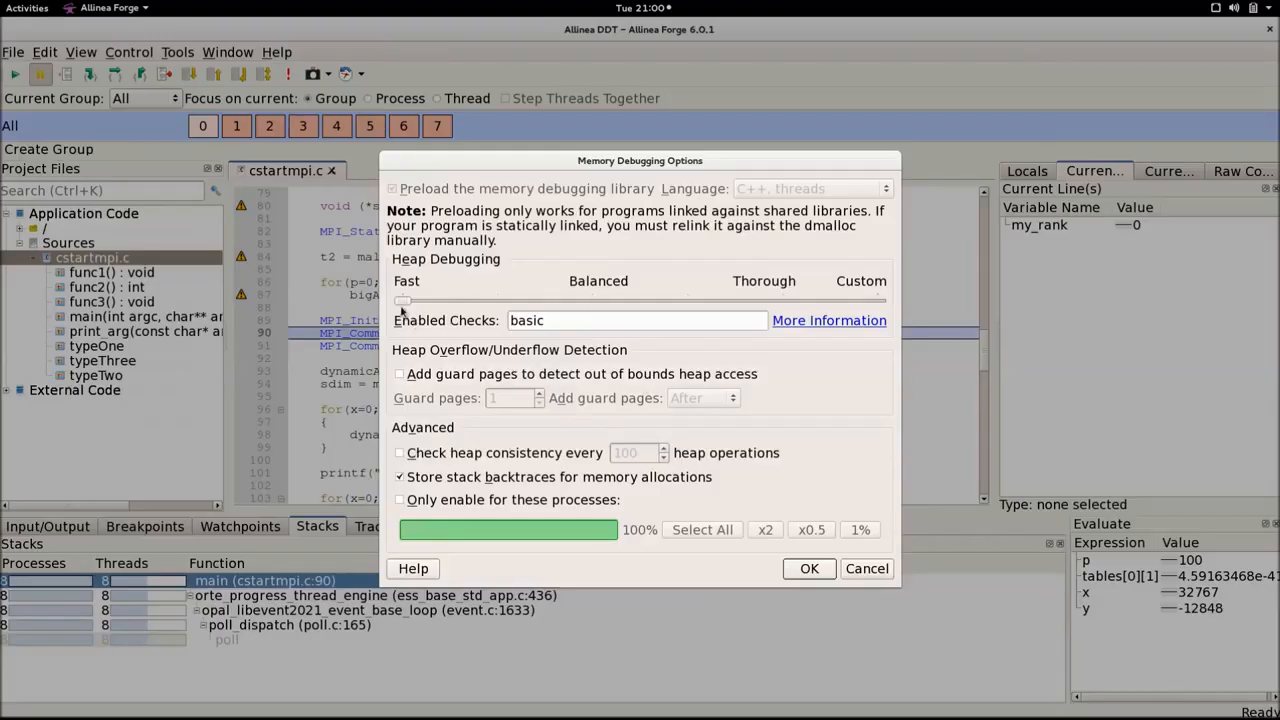
left_click_drag(401, 300, 425, 312)
left_click(809, 569)
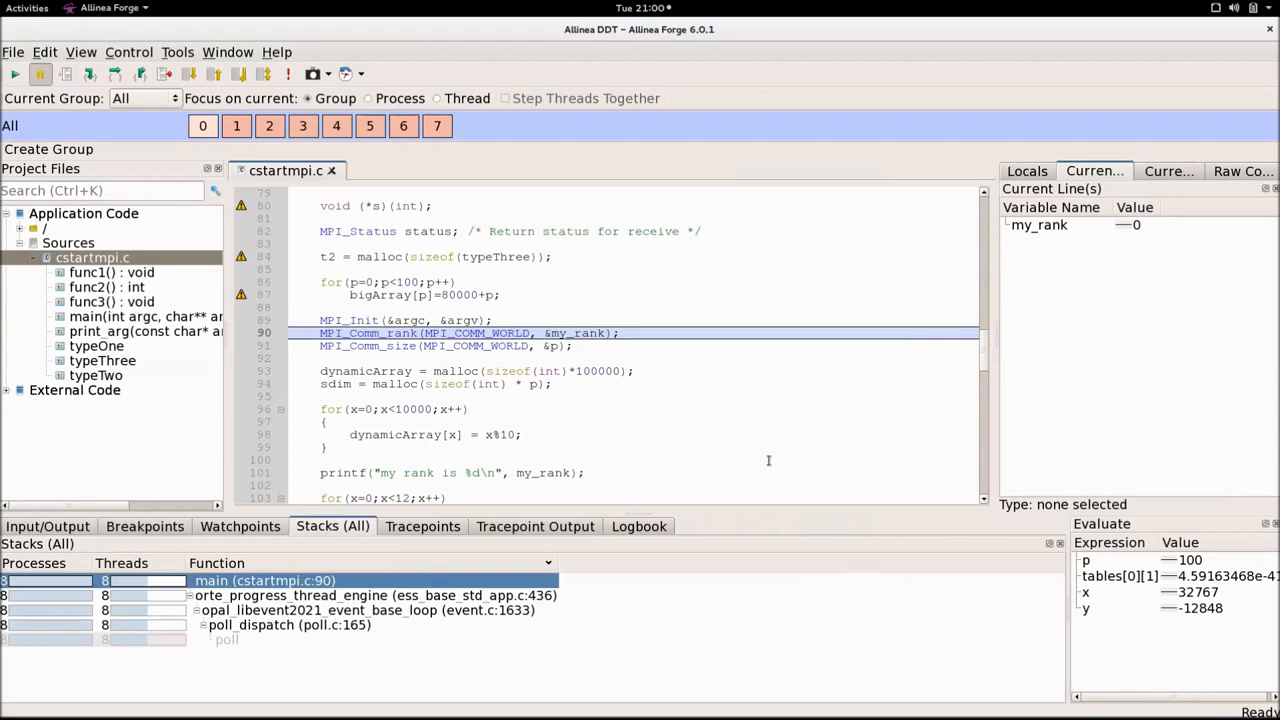